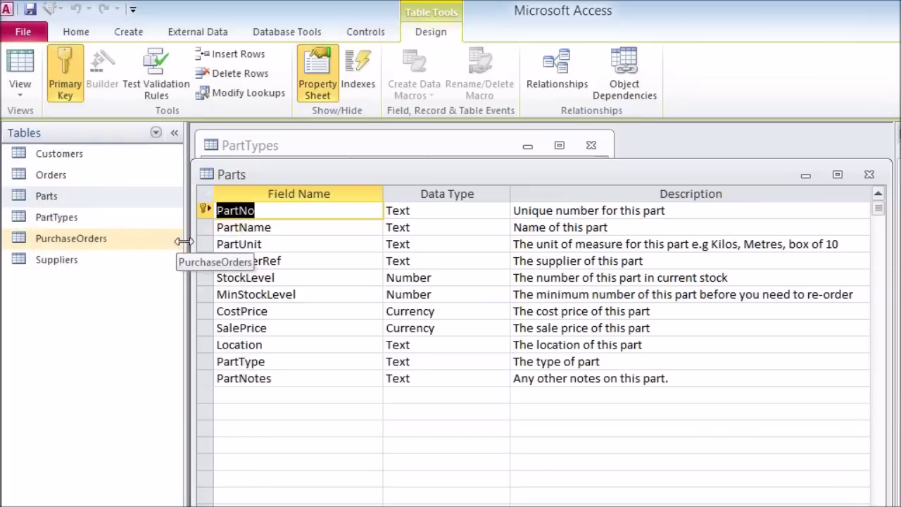
Rename the Parts field PartType to PartTypeCode and open its Data Type list
left_click_drag(191, 235, 607, 233)
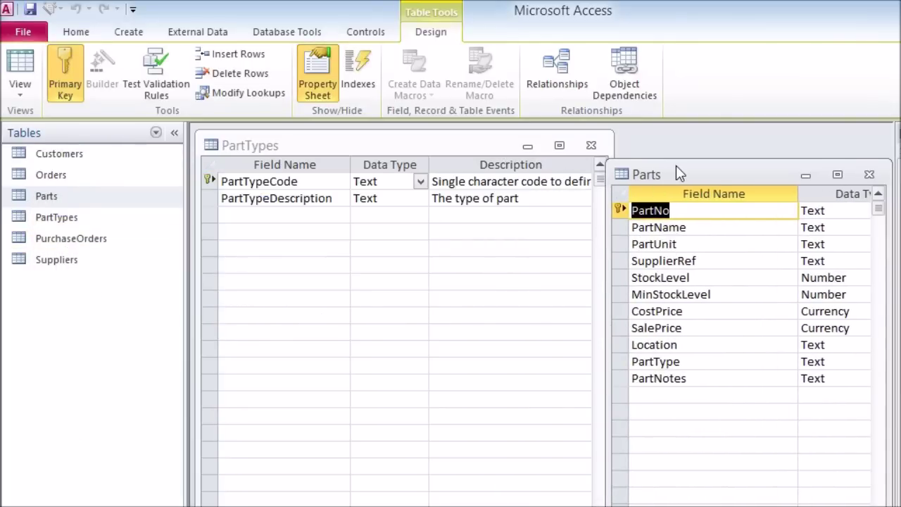
left_click_drag(676, 165, 676, 139)
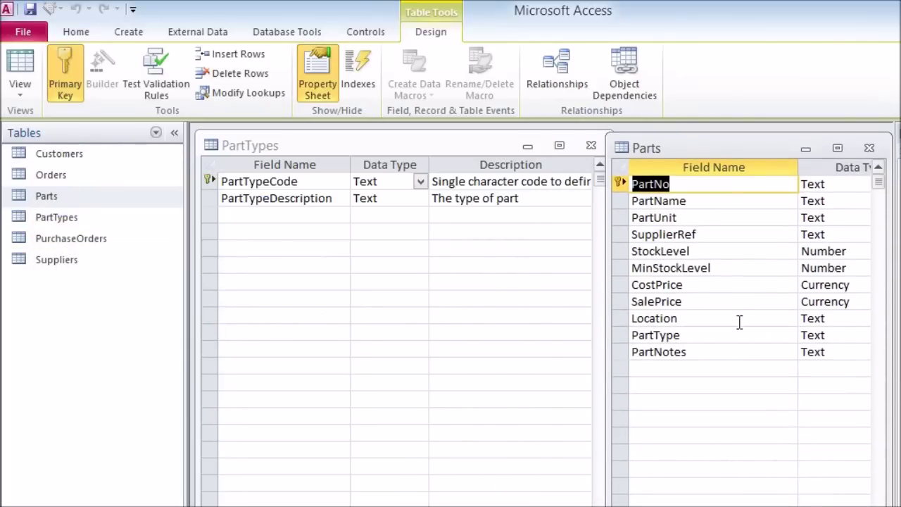
left_click(702, 334)
type("Code")
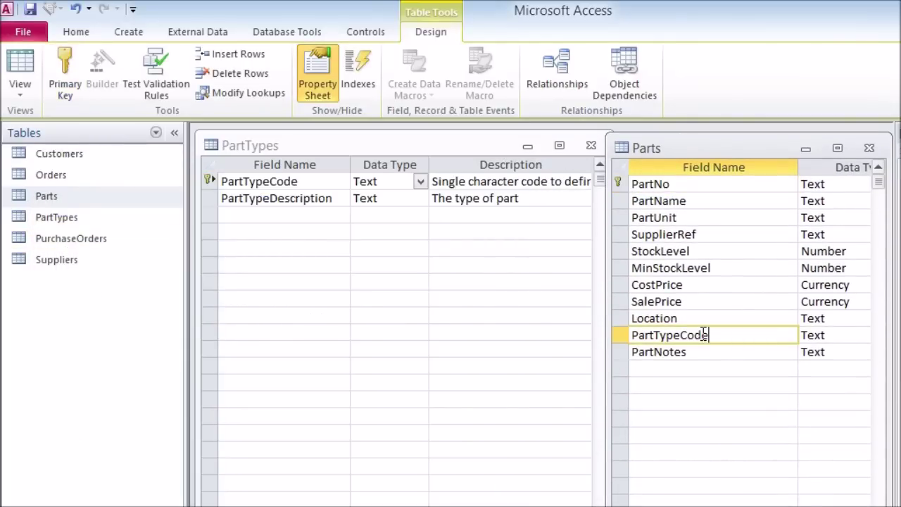
key("Tab")
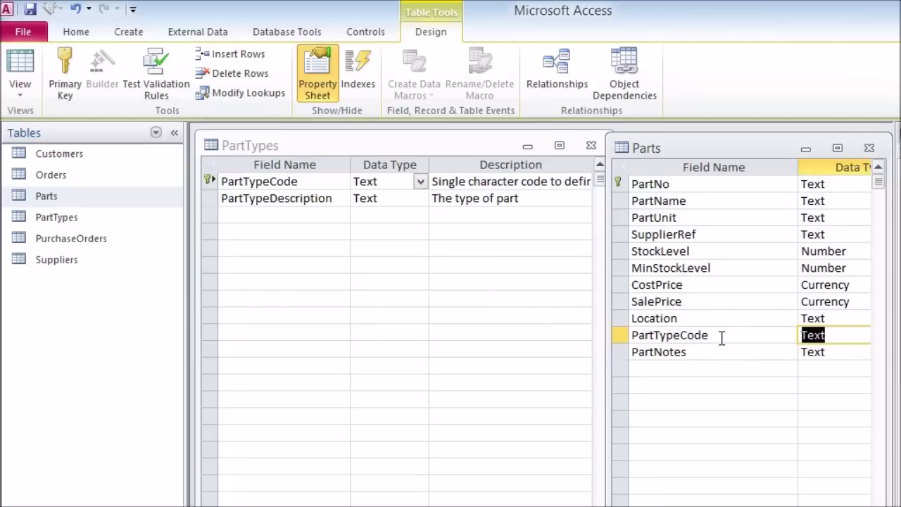
left_click_drag(608, 262, 352, 262)
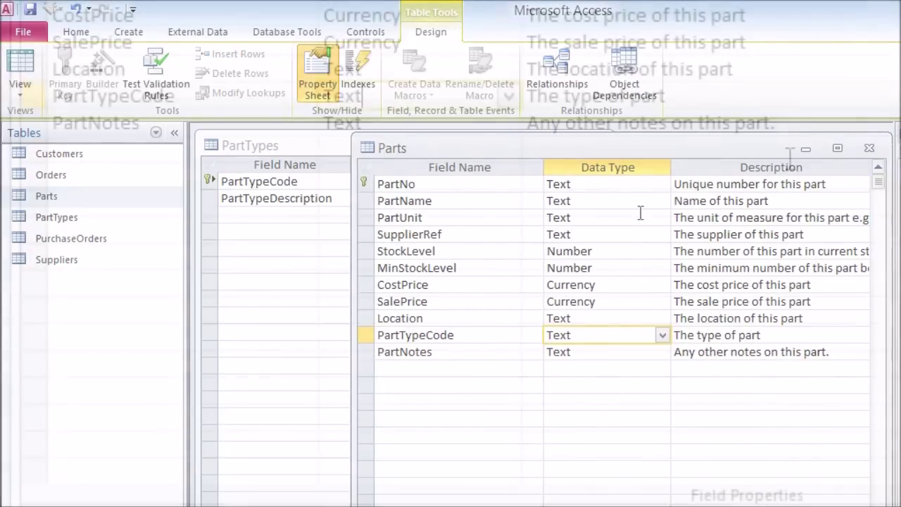
left_click(663, 335)
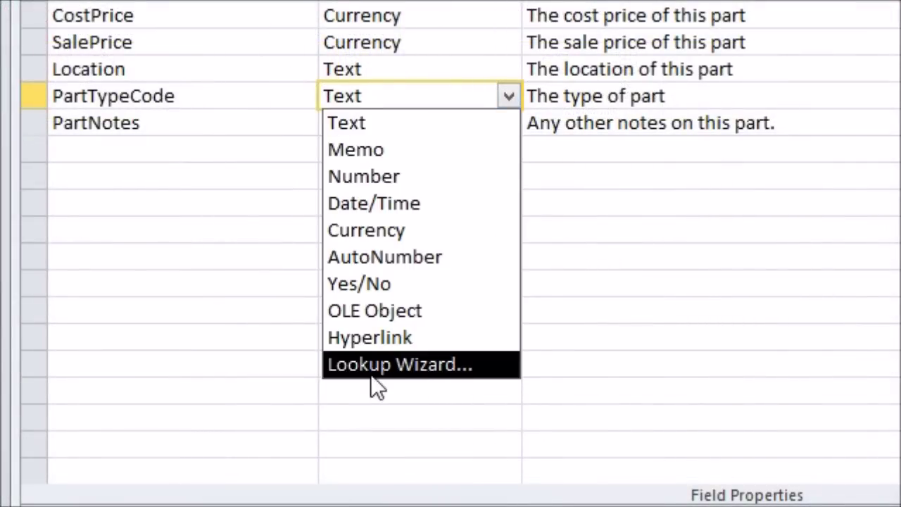
Start the Lookup Wizard to take values from the PartTypes table
left_click(491, 373)
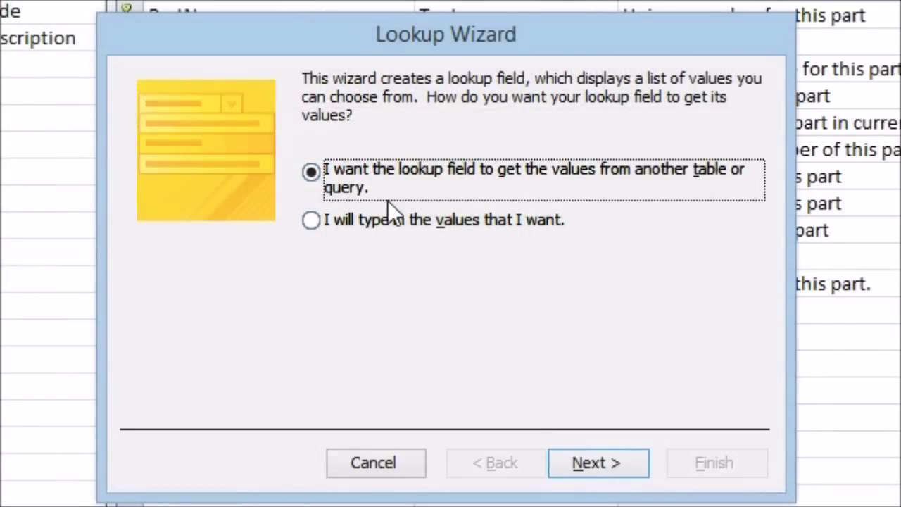
left_click(609, 461)
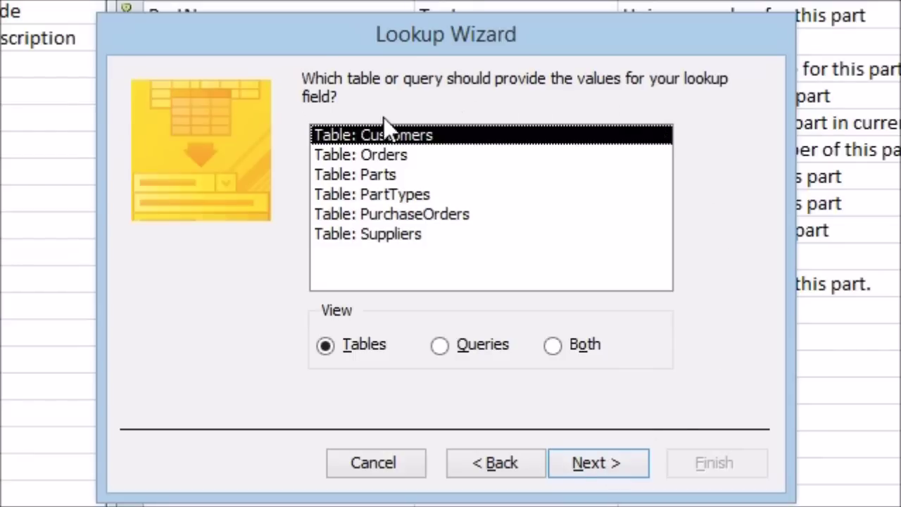
left_click(332, 195)
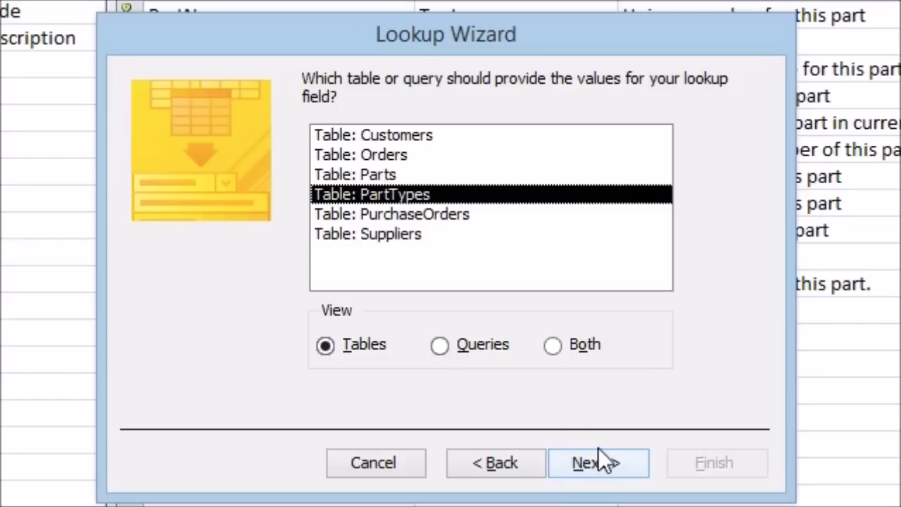
left_click(602, 470)
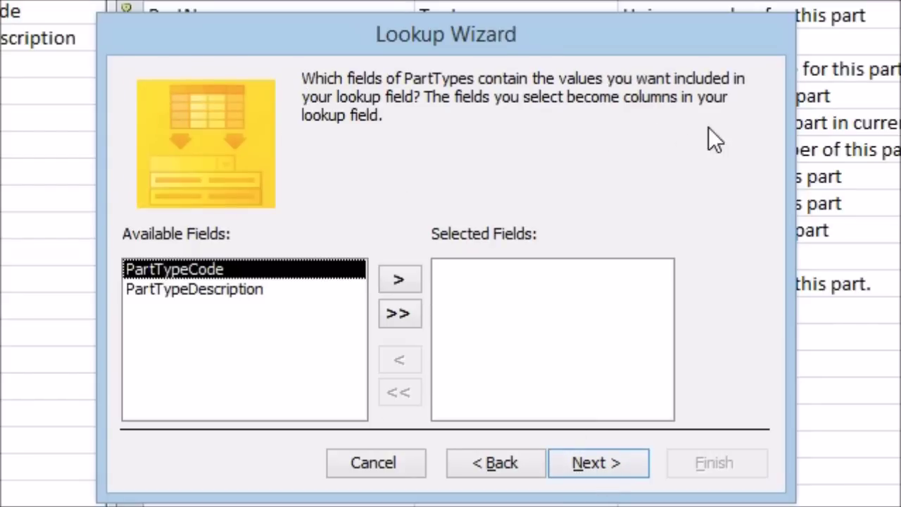
Add PartTypeCode and PartTypeDescription as the lookup columns
left_click(207, 287)
left_click(198, 273)
left_click(195, 290)
left_click(195, 273)
left_click(406, 275)
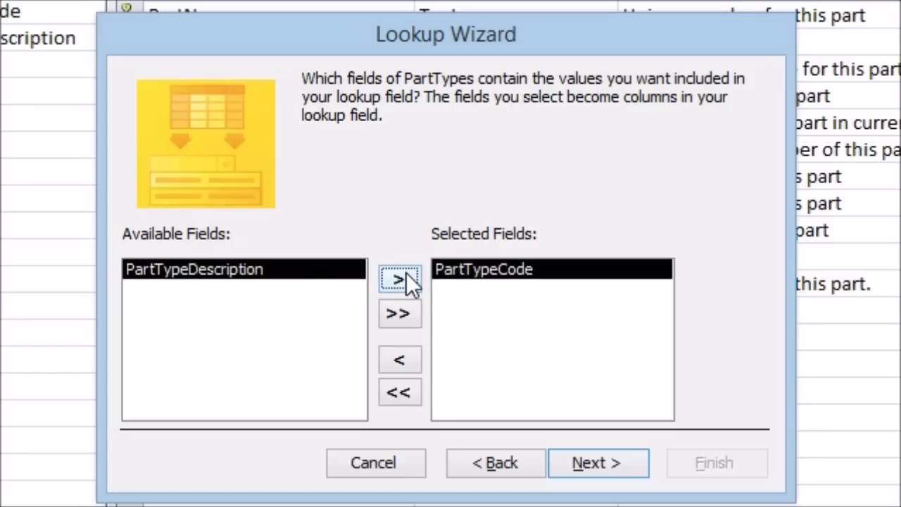
left_click(407, 275)
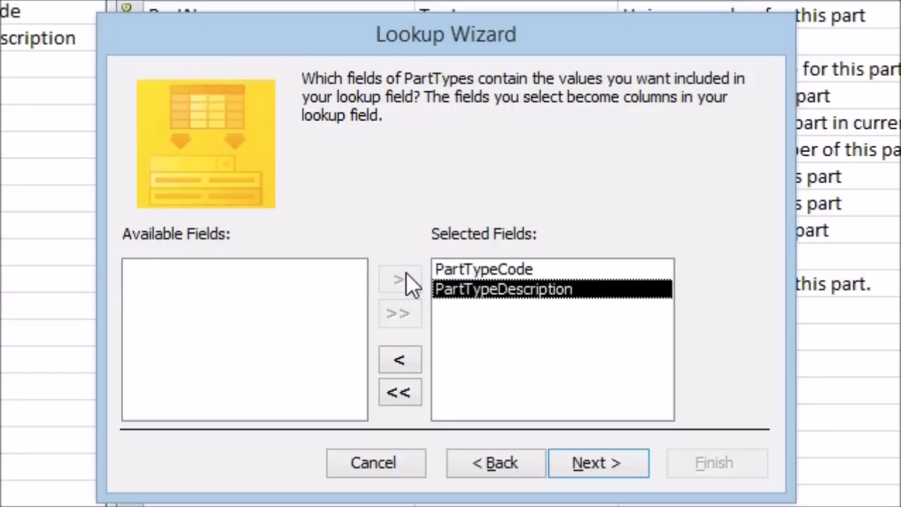
left_click(492, 267)
left_click(493, 287)
left_click(490, 268)
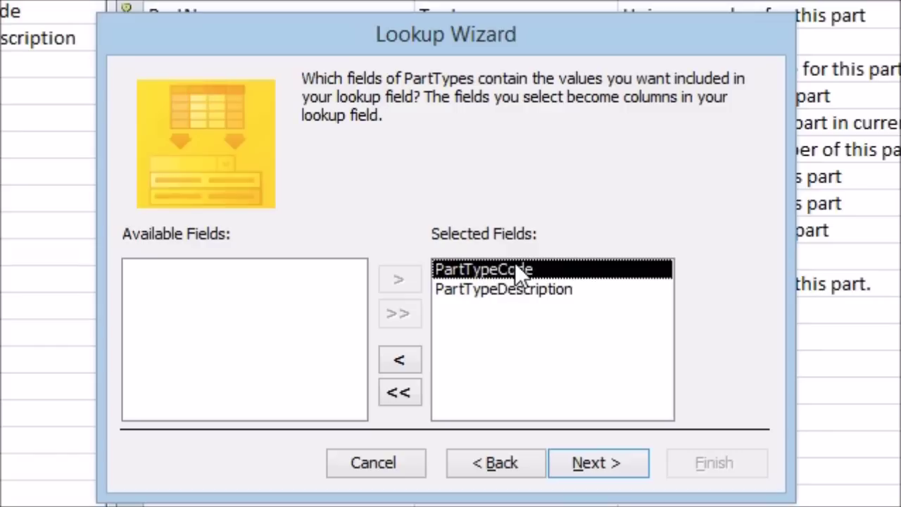
left_click(600, 462)
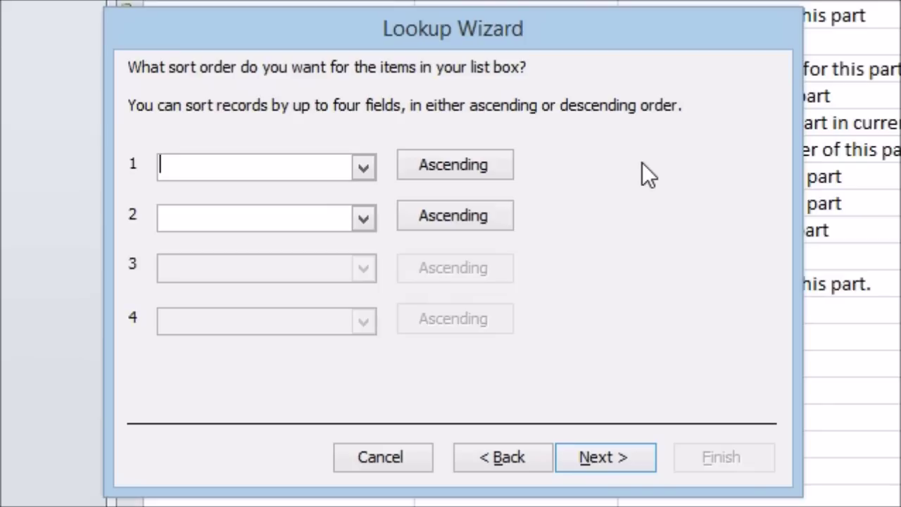
Choose PartTypeDescription, ascending, as the first sort field for the lookup list
left_click(364, 166)
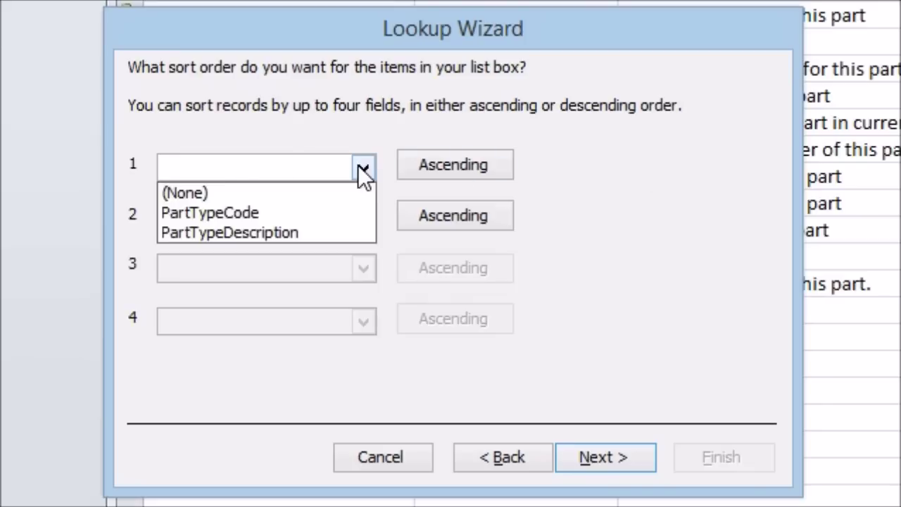
left_click(214, 233)
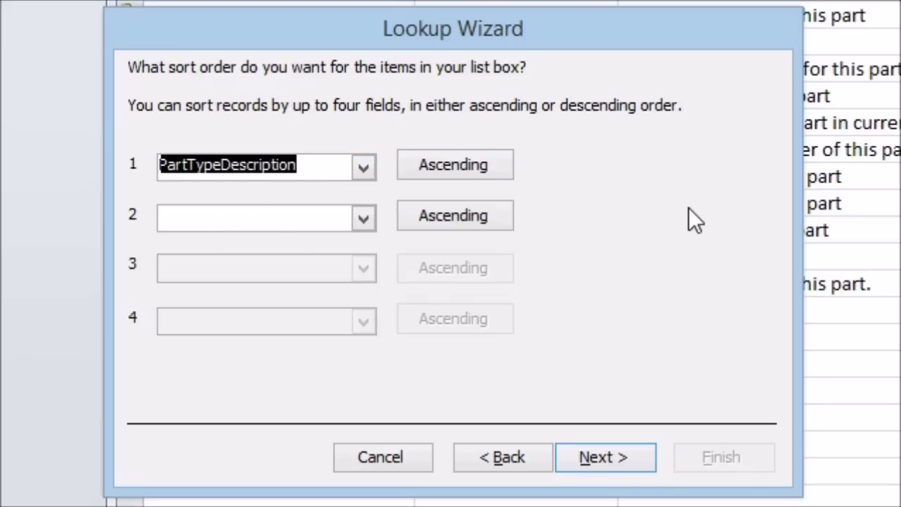
left_click(617, 454)
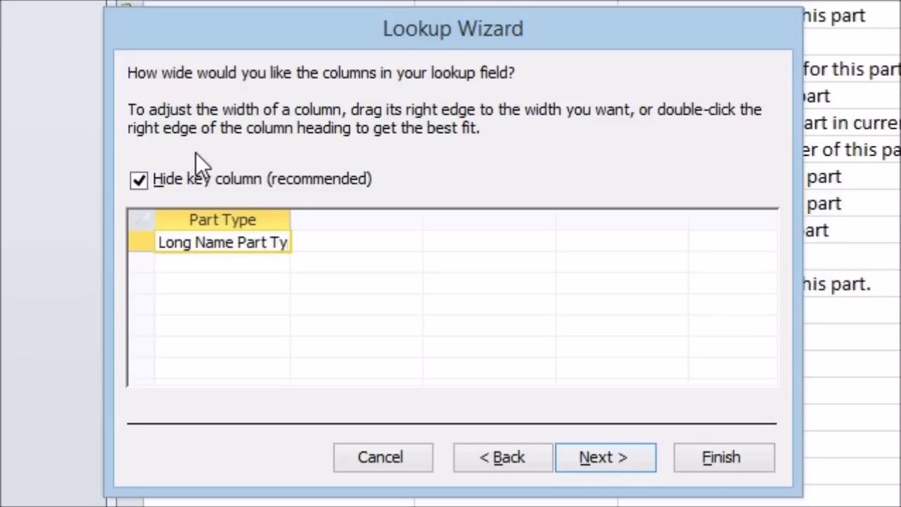
Keep the key column hidden and widen the Part Type column to fit long names
left_click(145, 185)
left_click(143, 184)
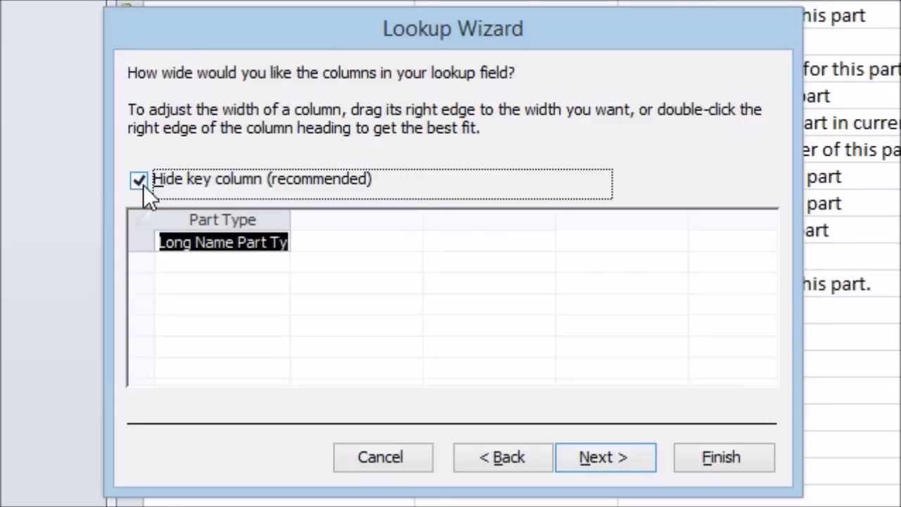
left_click(138, 180)
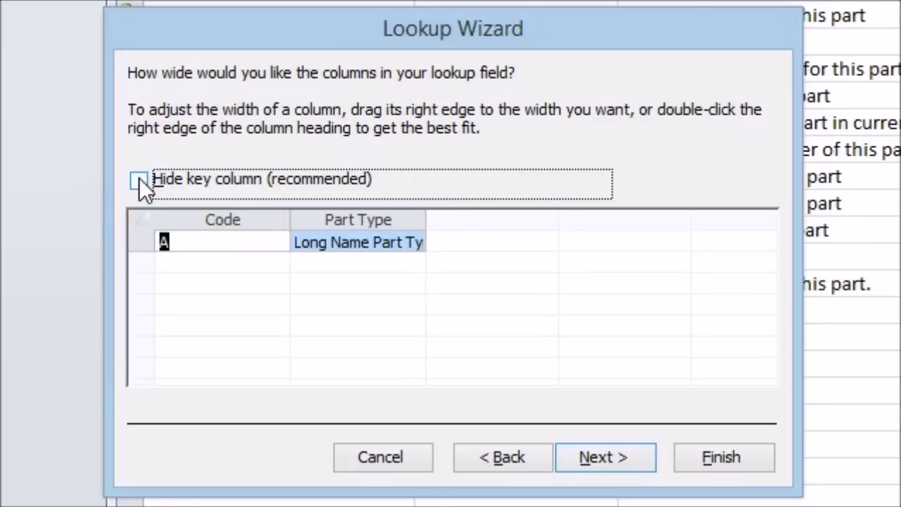
left_click(139, 177)
left_click_drag(292, 221, 326, 218)
left_click(230, 244)
left_click(318, 243)
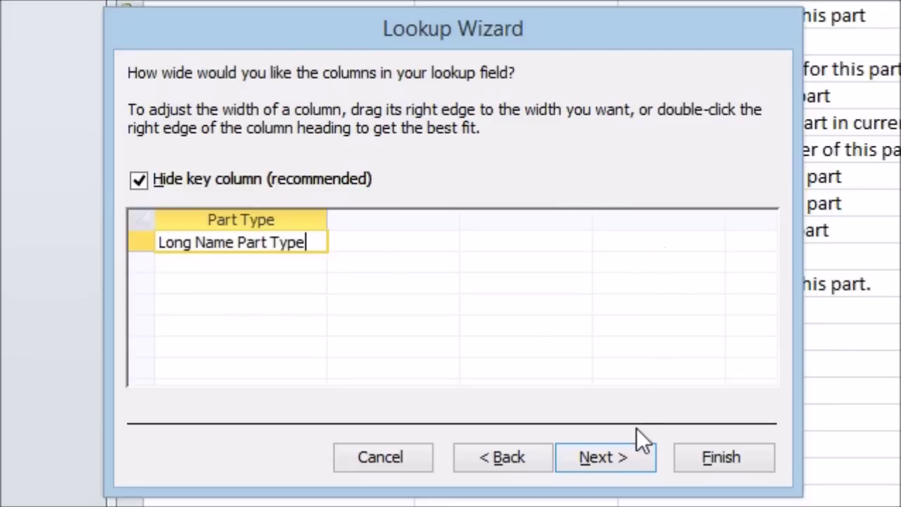
left_click(610, 456)
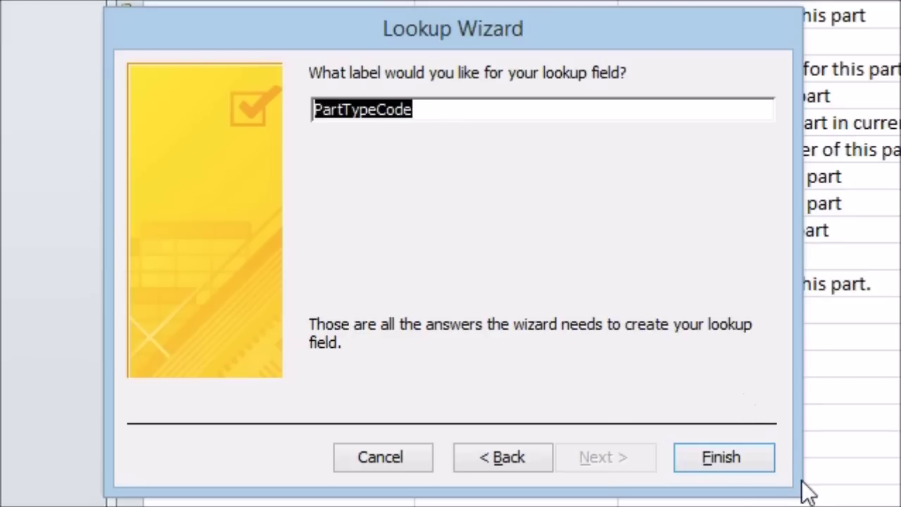
Finish the wizard with the label PartTypeCode and save the Parts table
left_click(710, 464)
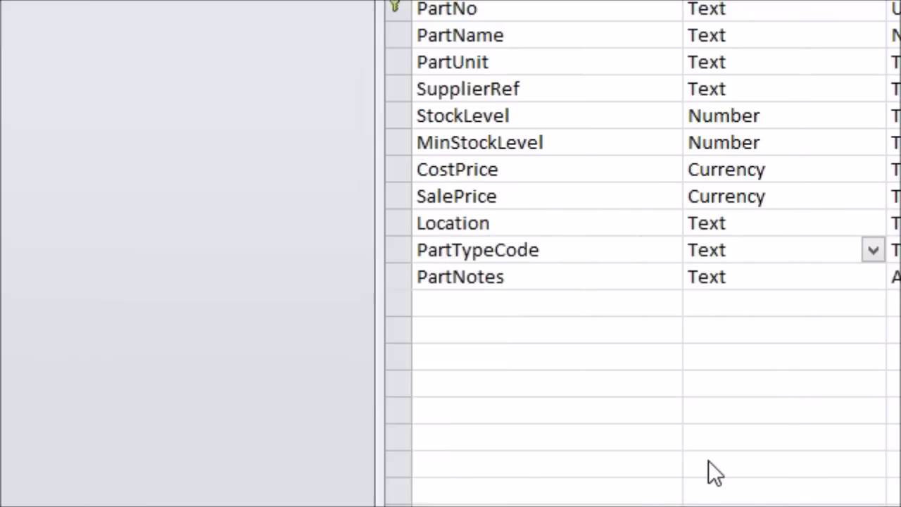
left_click_drag(544, 406, 708, 307)
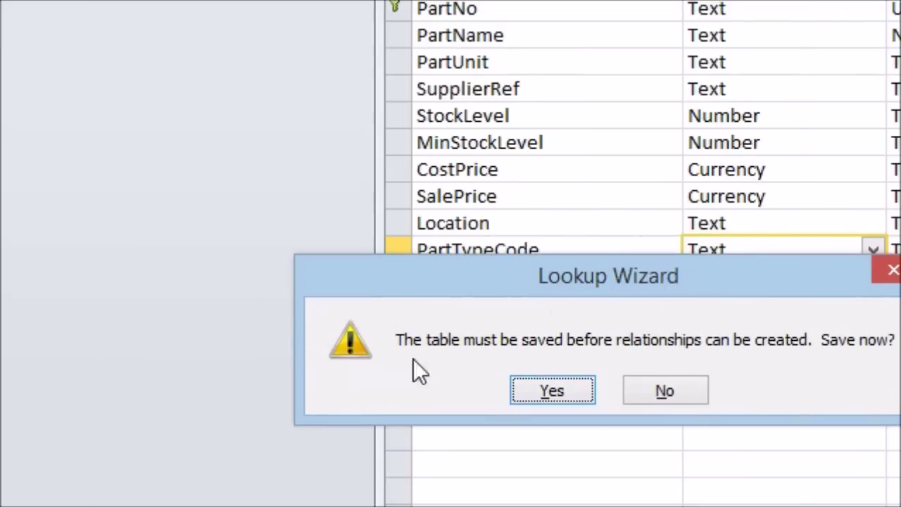
left_click(563, 387)
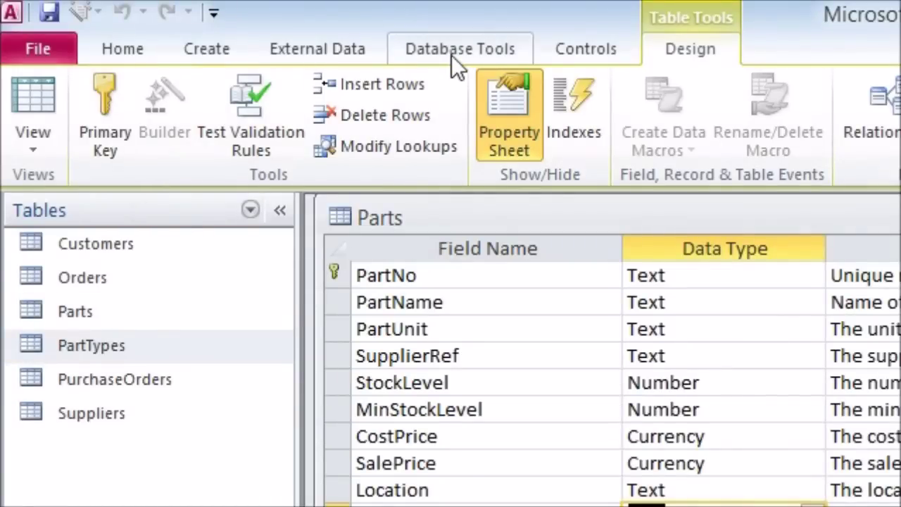
Open the Relationships window from the Database Tools ribbon
left_click(454, 51)
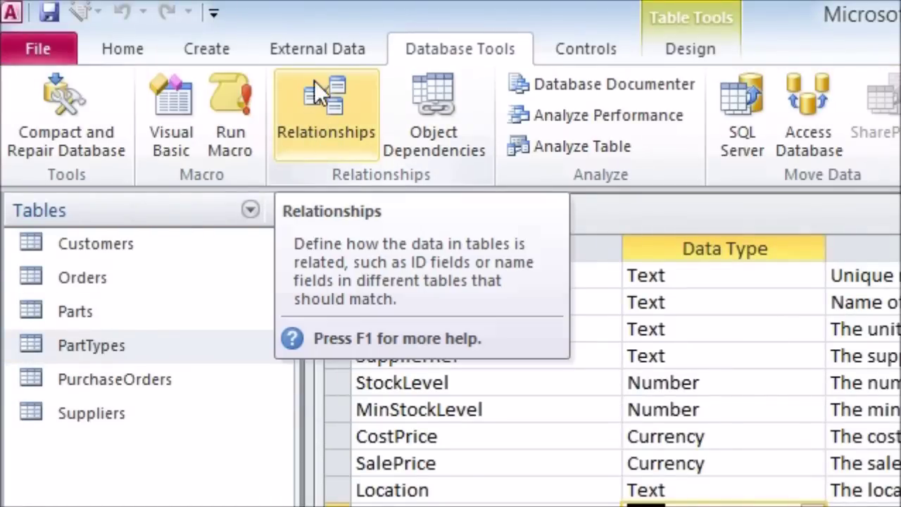
left_click(331, 104)
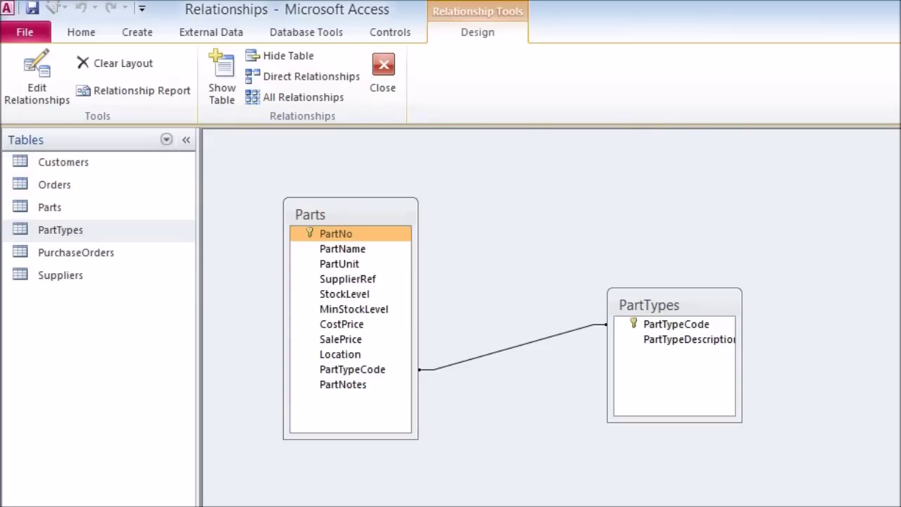
Add the Parts and PartTypes tables to the Relationships window via Show Table
left_click_drag(737, 373, 757, 373)
left_click(392, 233)
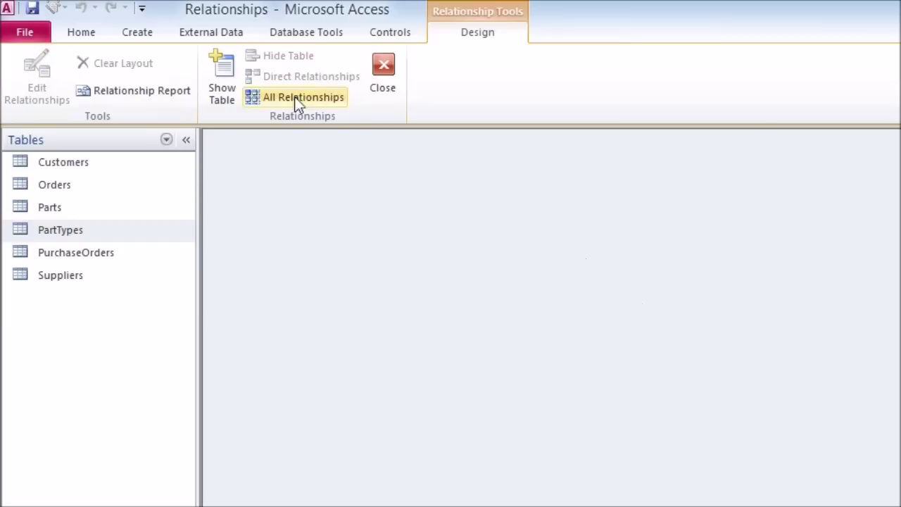
left_click(239, 85)
left_click_drag(504, 211, 321, 135)
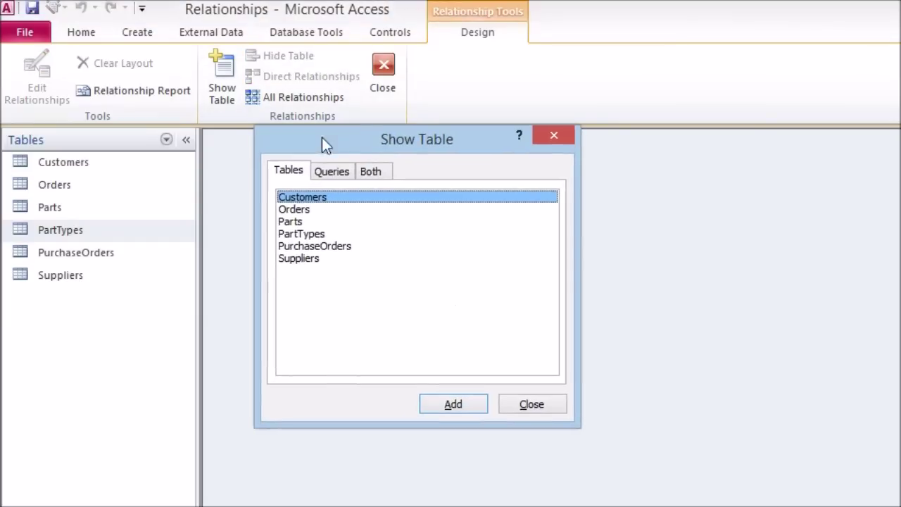
left_click(316, 222)
left_click(313, 233)
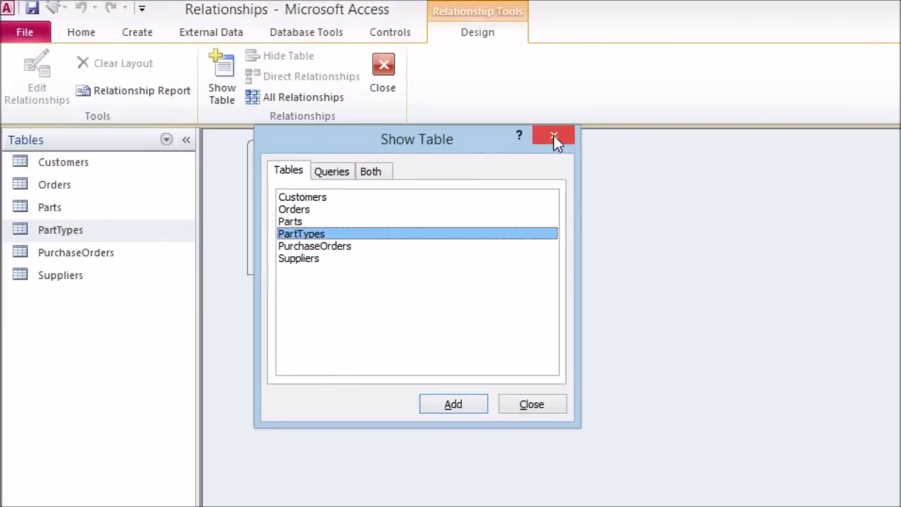
left_click(553, 138)
Resize and arrange both tables, then bring up Edit Relationships for the PartTypeCode link
left_click_drag(356, 270, 328, 376)
left_click_drag(563, 193, 590, 193)
left_click_drag(525, 161, 662, 235)
left_click_drag(319, 162, 364, 186)
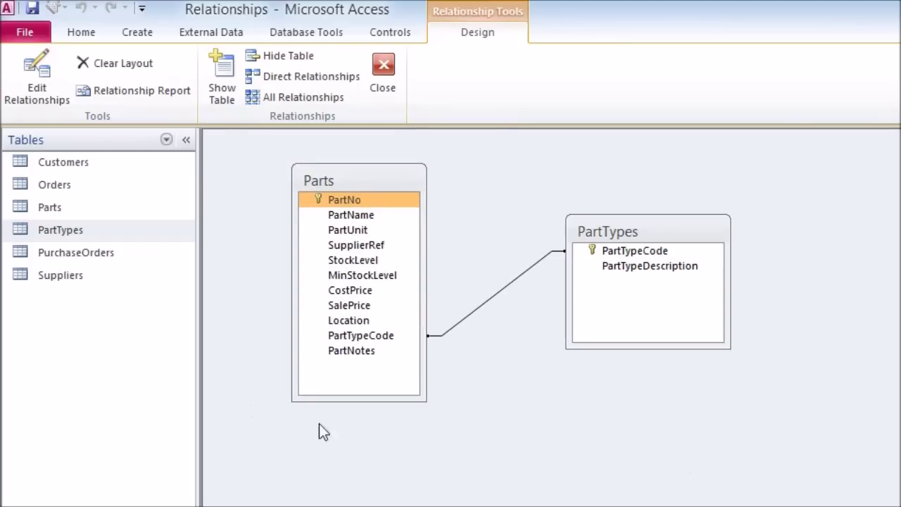
left_click(511, 281)
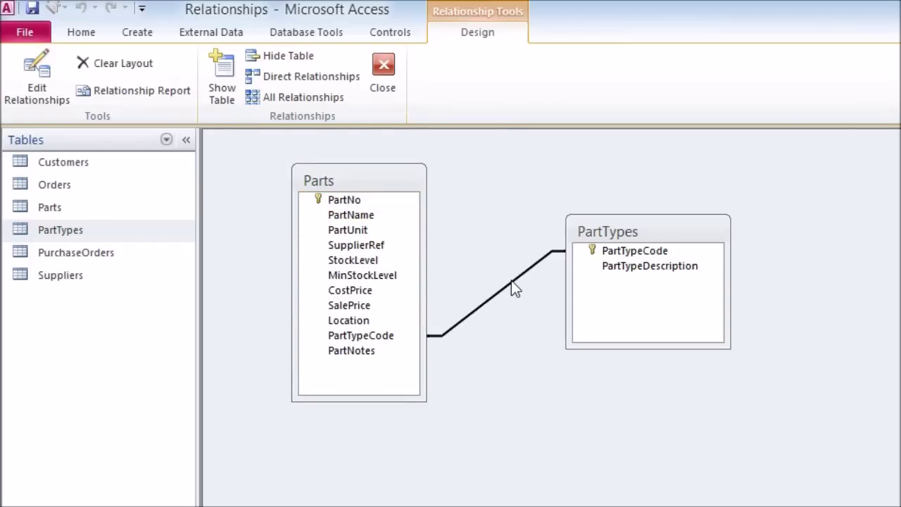
double_click(511, 281)
left_click_drag(585, 243, 627, 95)
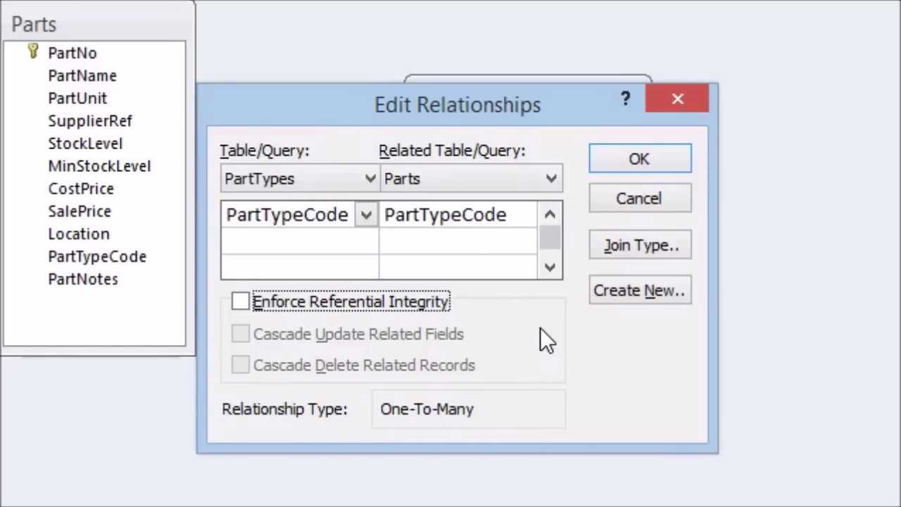
Enforce referential integrity on the PartTypes–Parts relationship
left_click(240, 302)
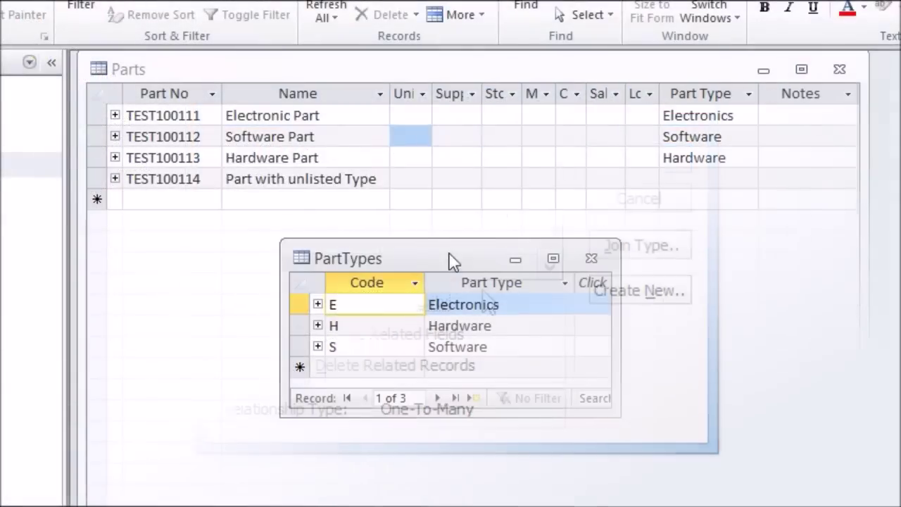
left_click(291, 304)
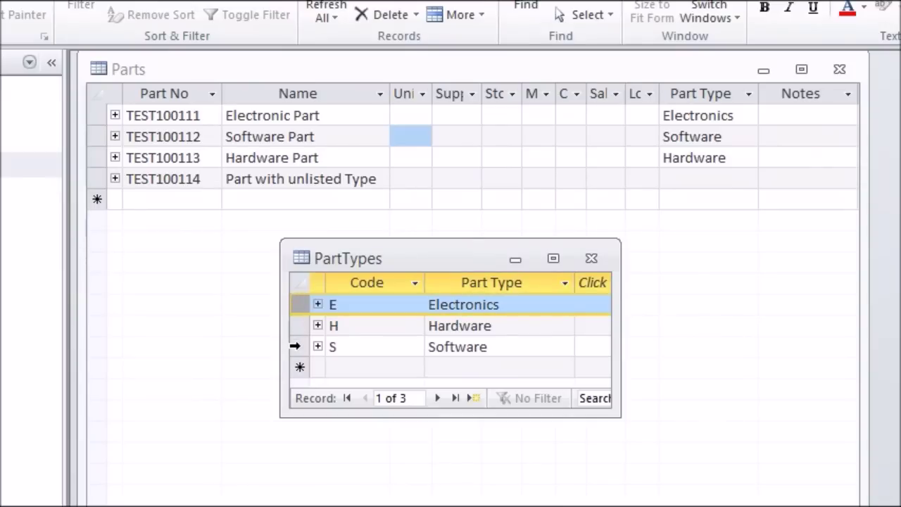
left_click(295, 346)
left_click(297, 324)
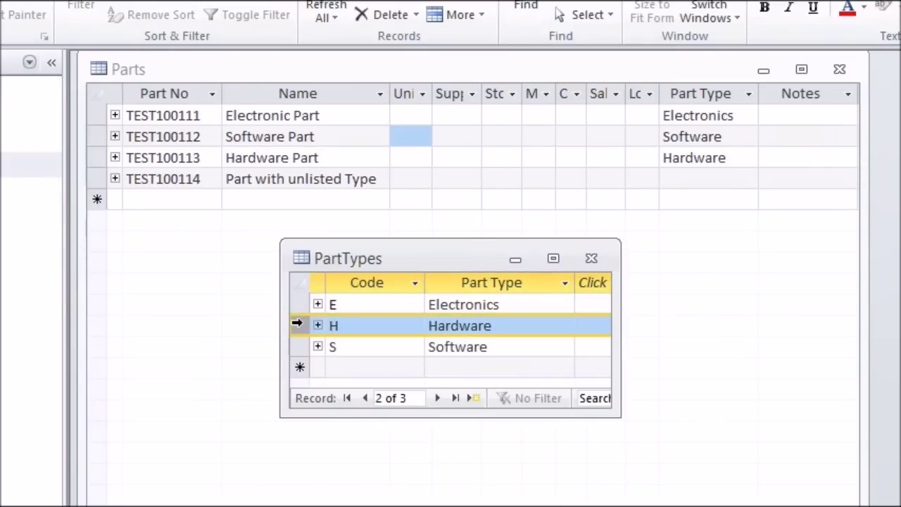
Test integrity by entering 'New Type' for TEST100114 and trying to delete Electronics
left_click(331, 72)
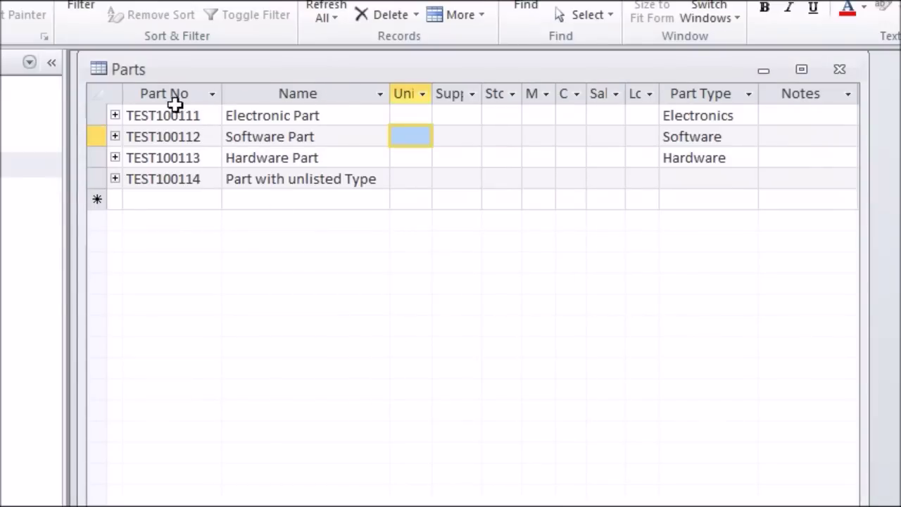
left_click(697, 180)
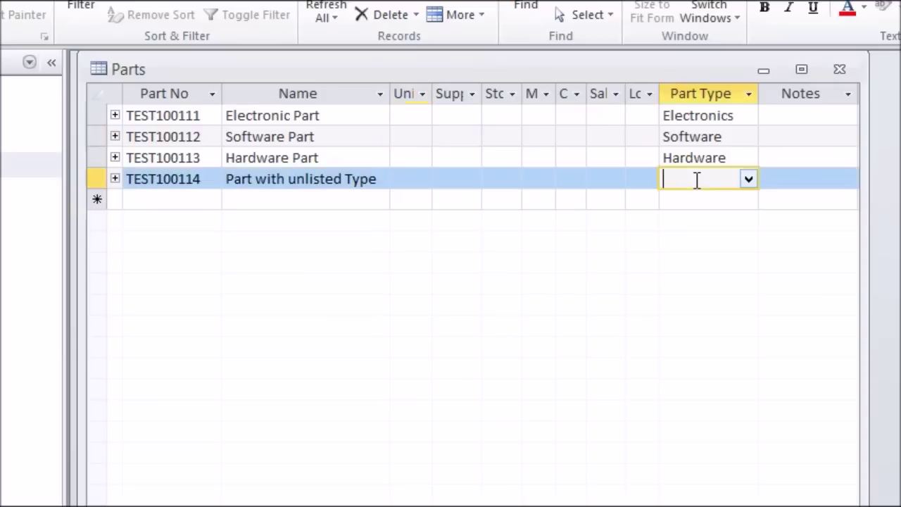
type("New Type")
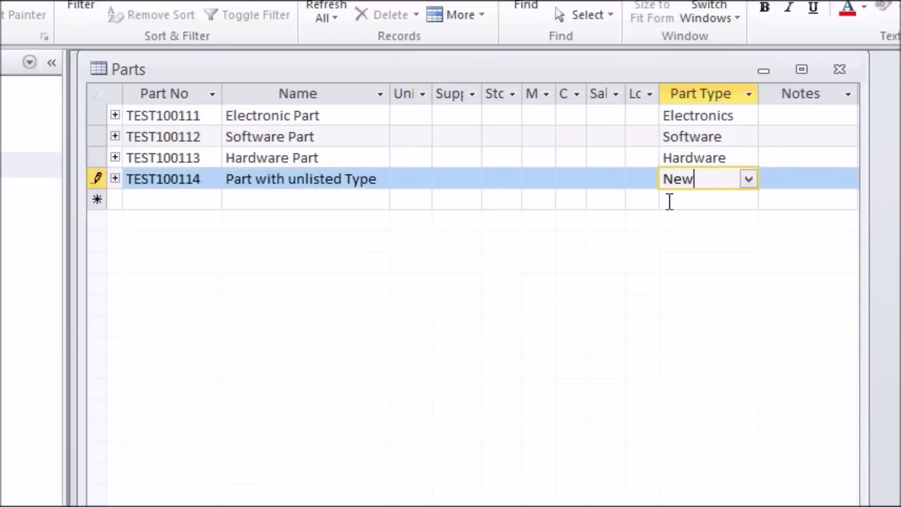
key("Return")
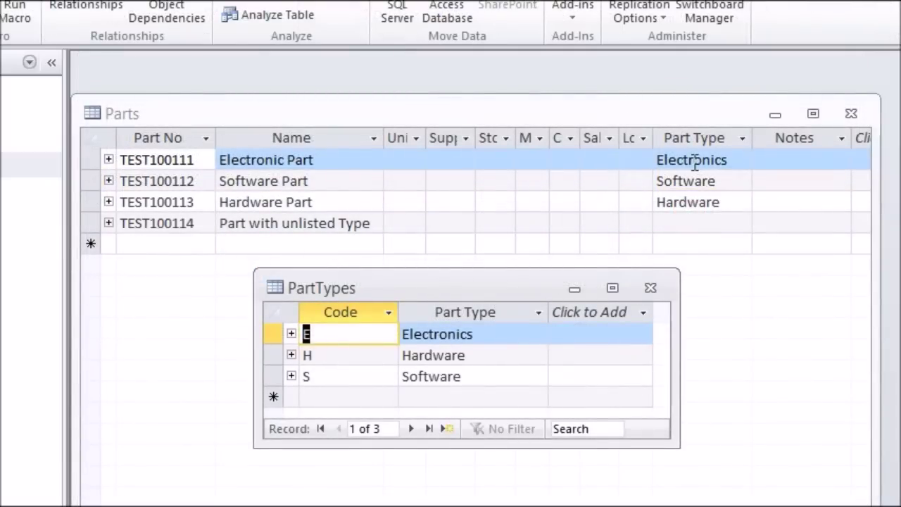
left_click(270, 334)
key("Delete")
Turn on cascade updates and change Electronics to code F named 'Electronics NEW'
left_click_drag(493, 397, 448, 210)
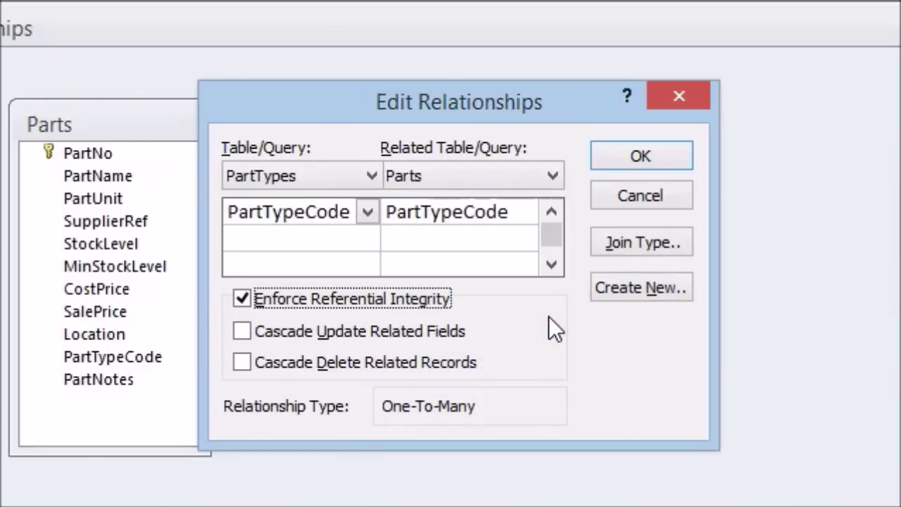
left_click(240, 333)
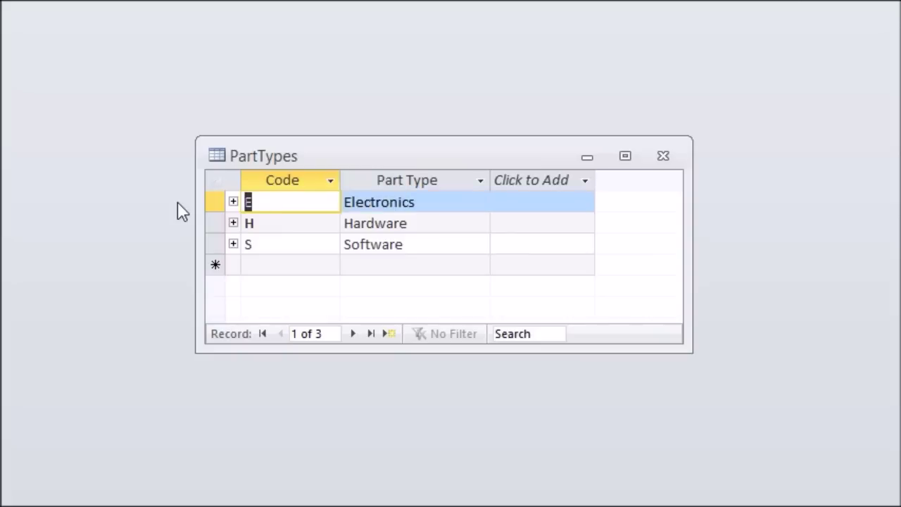
type("F")
left_click(461, 202)
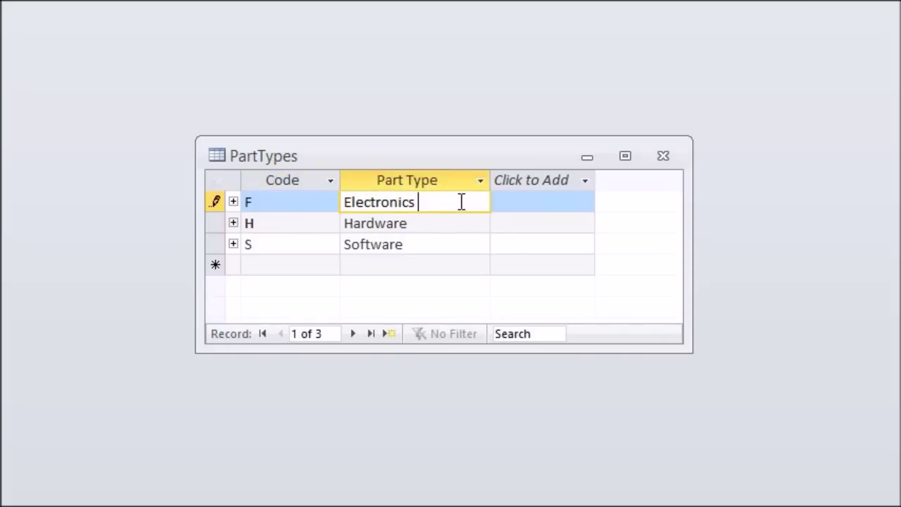
type("NEW")
key("Tab")
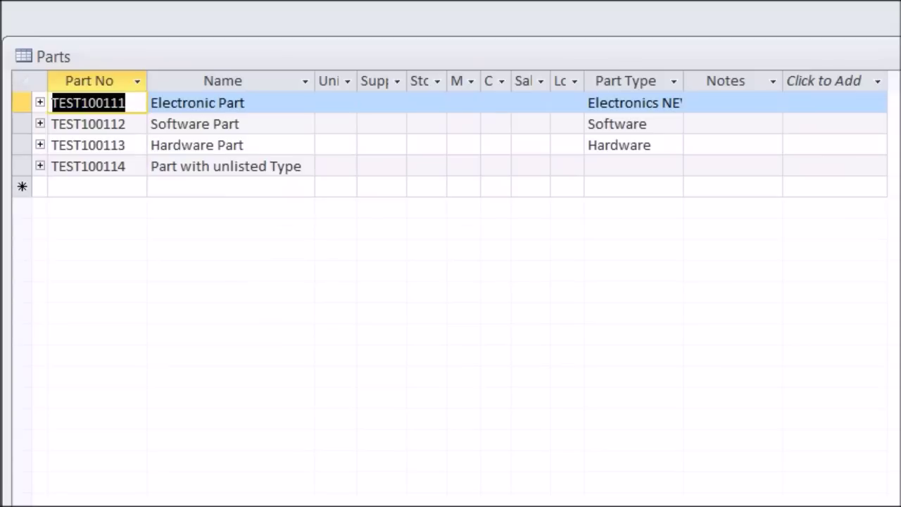
left_click_drag(683, 79, 775, 79)
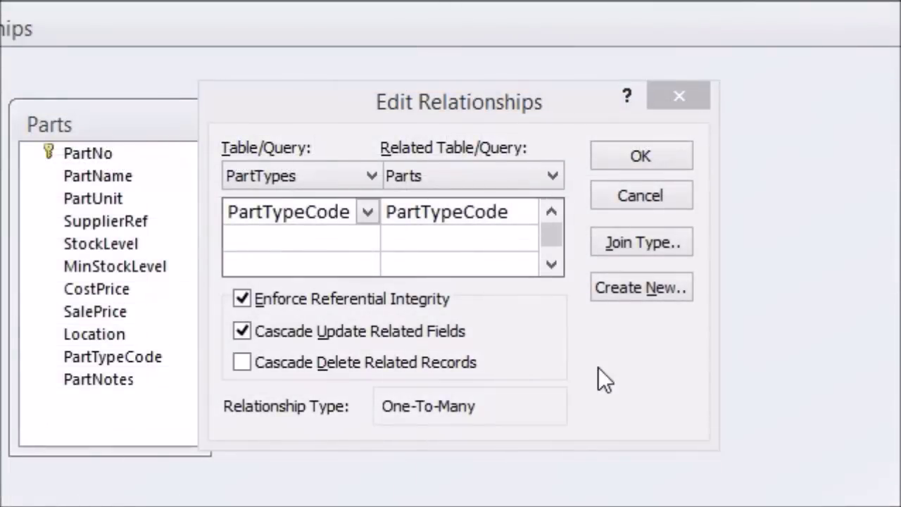
With cascade delete on, delete the Software type and confirm TEST100112 shows #Deleted in Parts
left_click(598, 368)
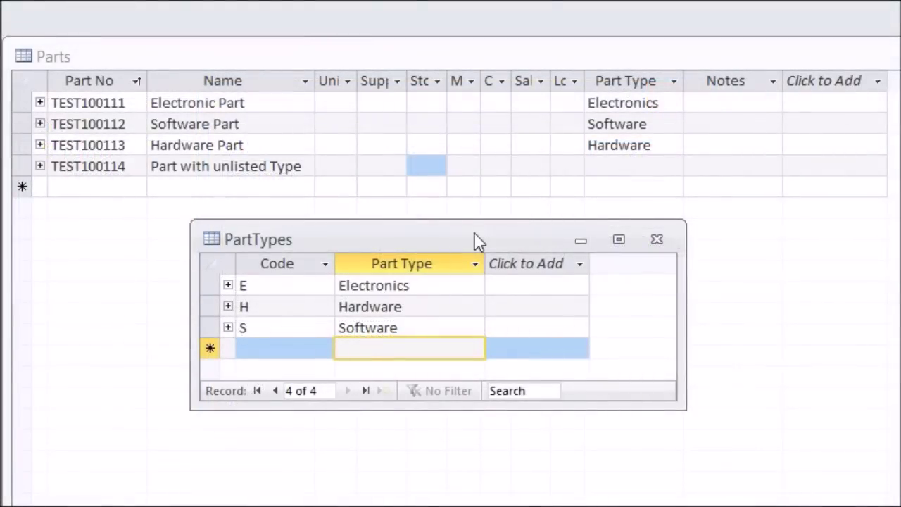
left_click(203, 327)
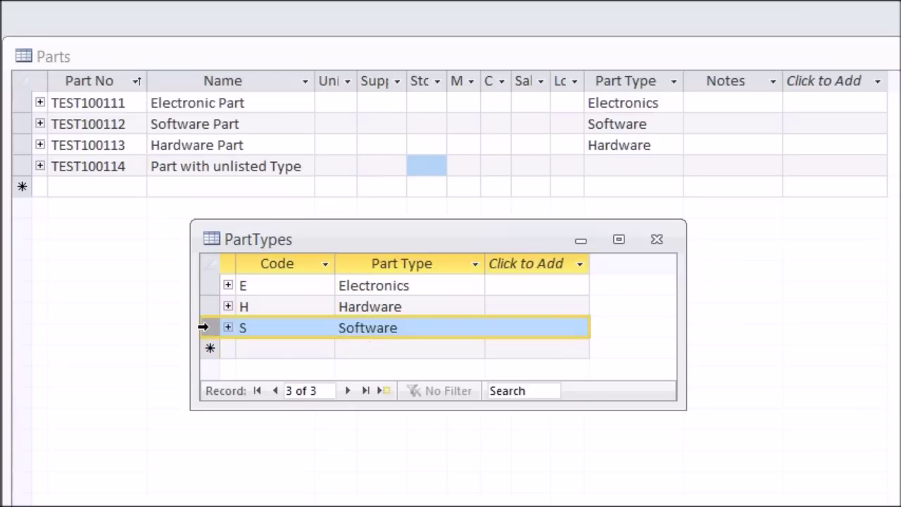
key("Delete")
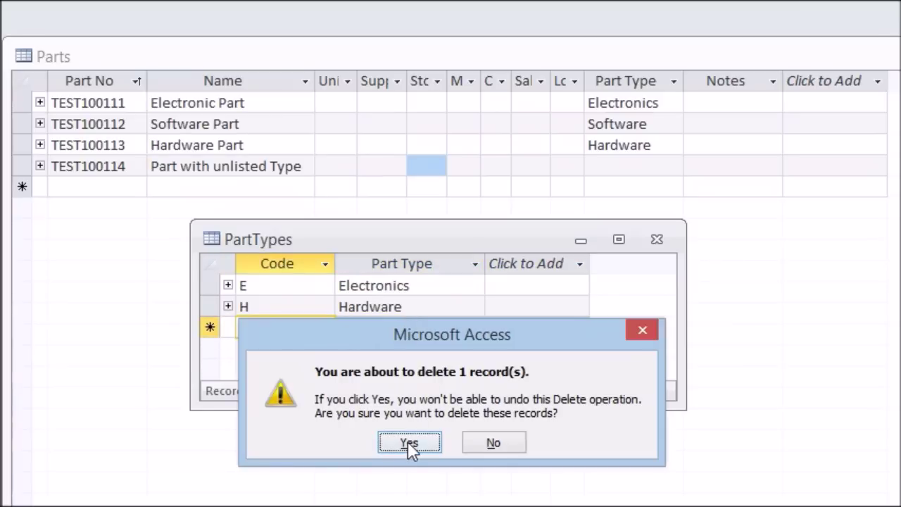
left_click(409, 443)
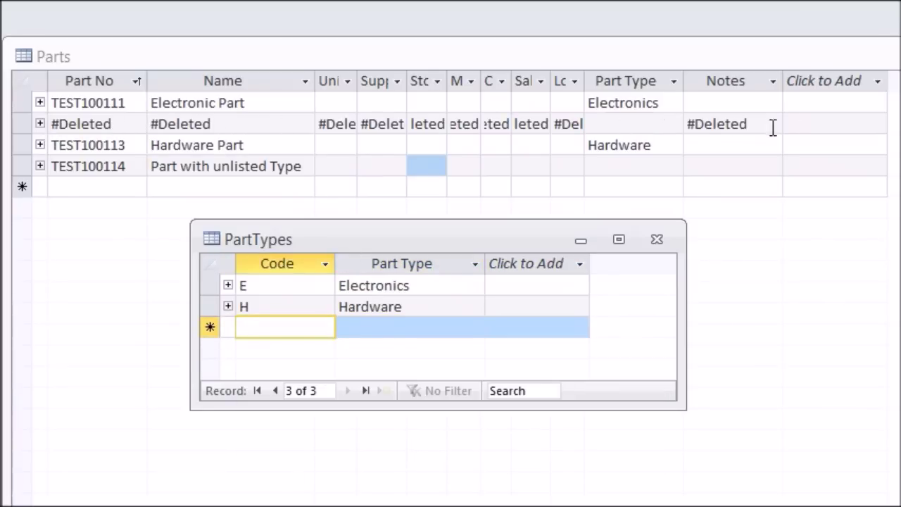
left_click(155, 54)
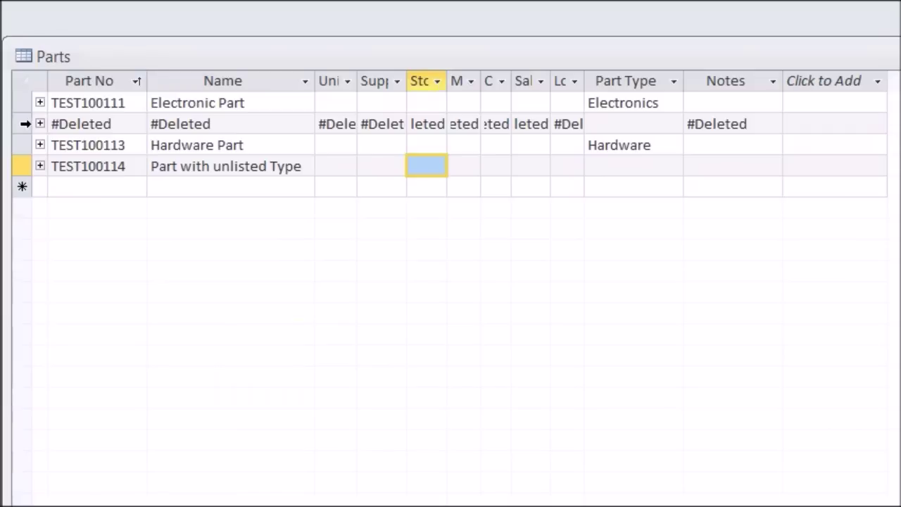
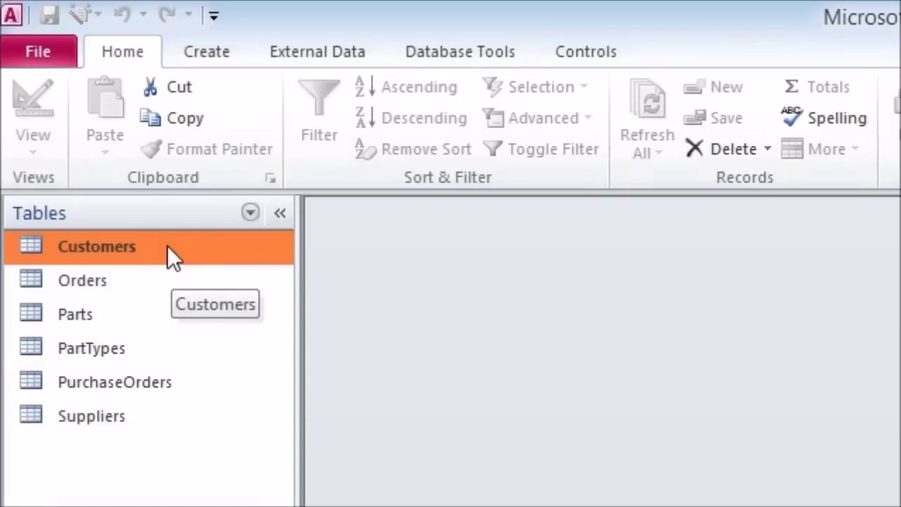
Bring up the Create ribbon commands for making new database objects
left_click(211, 52)
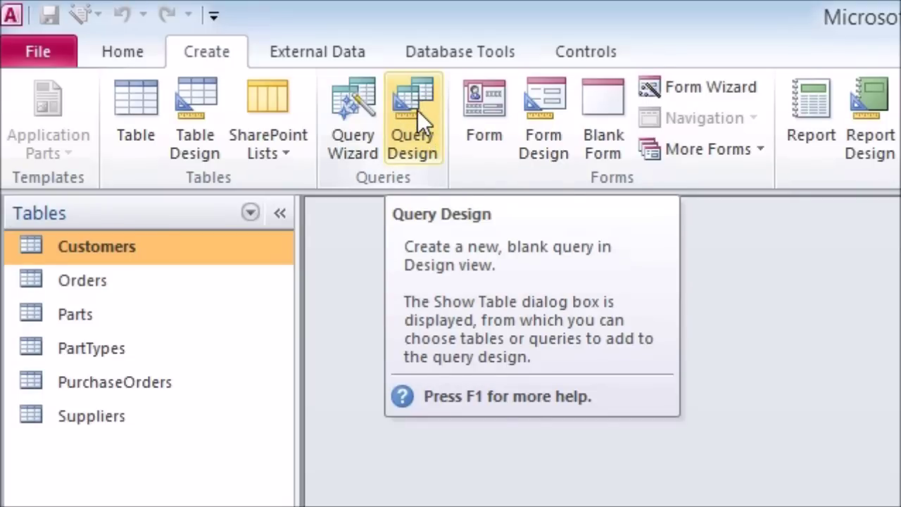
Start a new Query Design and add the Parts and Suppliers tables from Show Table
left_click(418, 110)
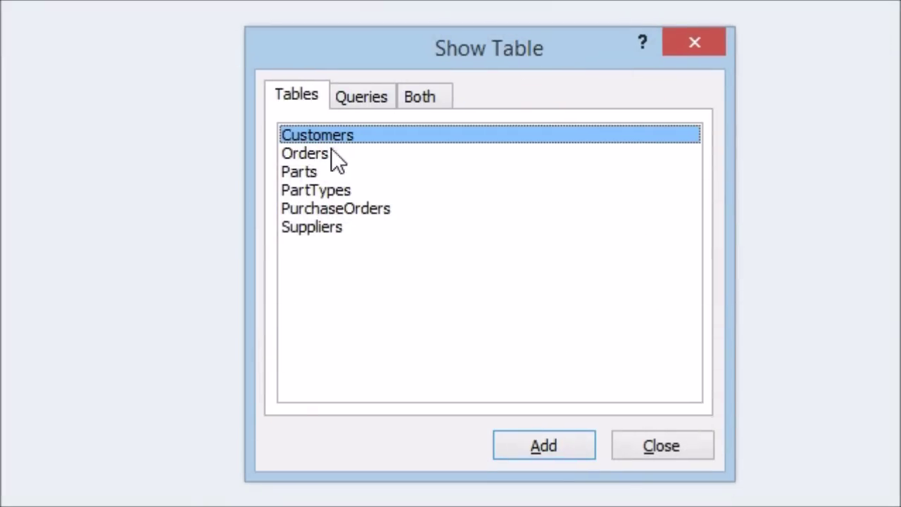
left_click(310, 172)
left_click(549, 448)
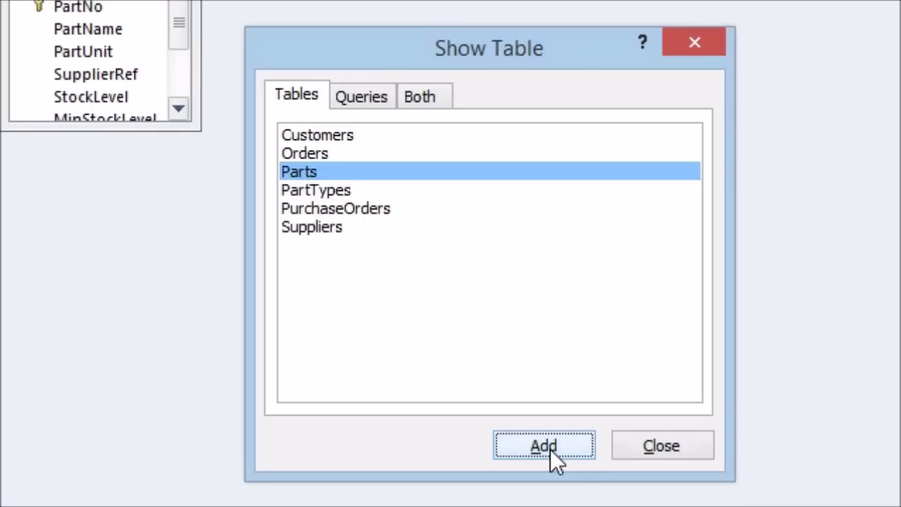
left_click(301, 226)
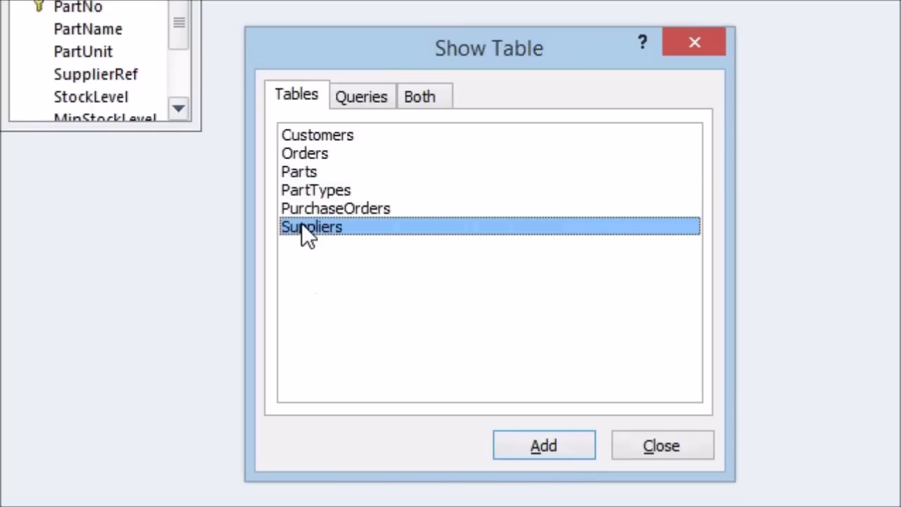
left_click(556, 455)
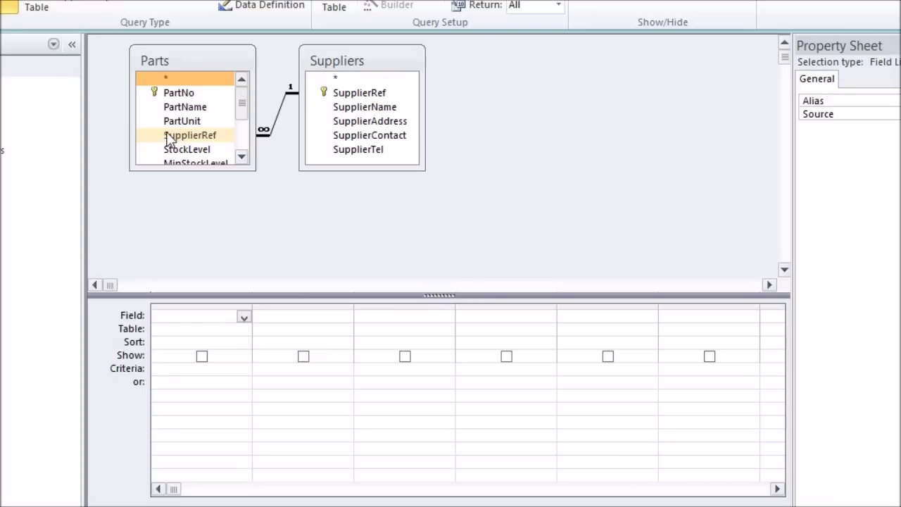
Add PartNo, StockLevel, SupplierName and SupplierAddress to the query design grid
left_click_drag(223, 170, 223, 273)
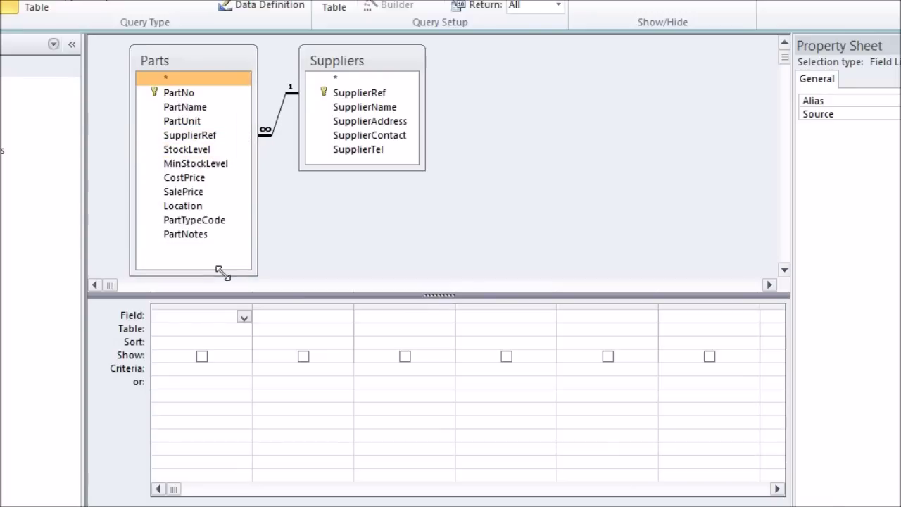
double_click(179, 93)
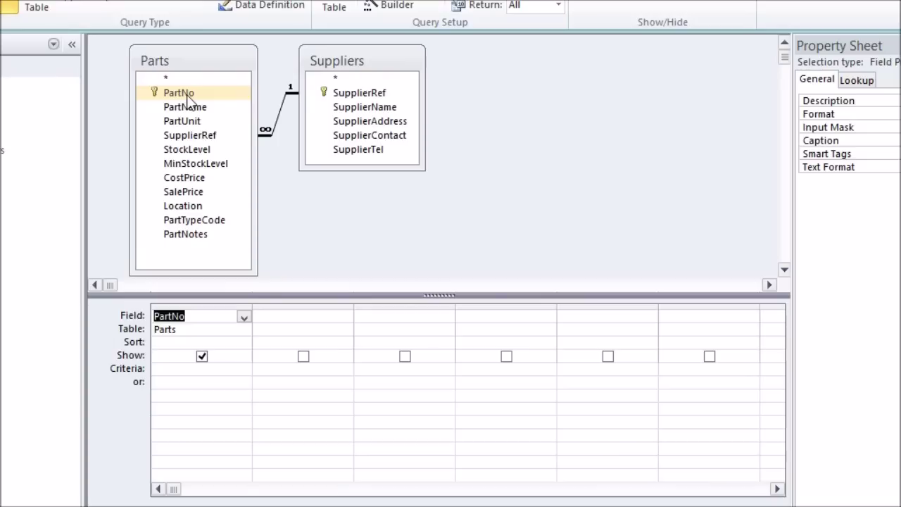
left_click(193, 149)
double_click(193, 149)
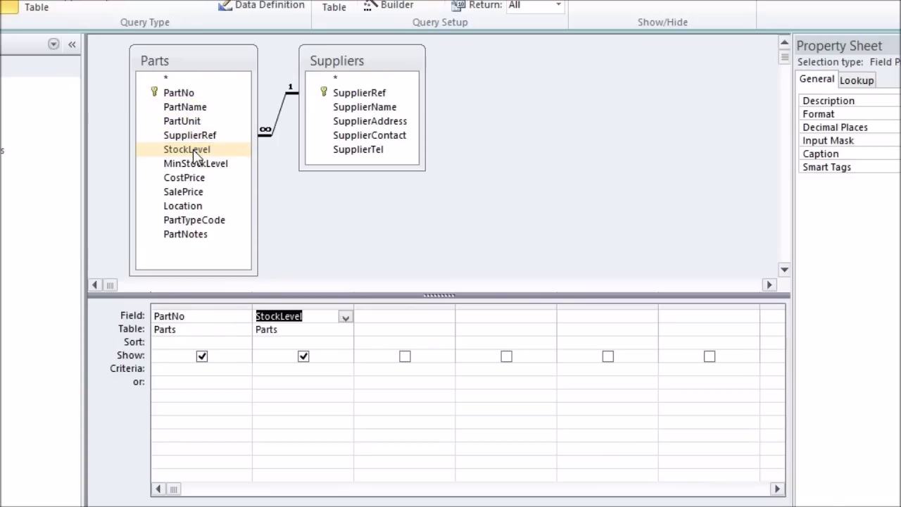
double_click(394, 106)
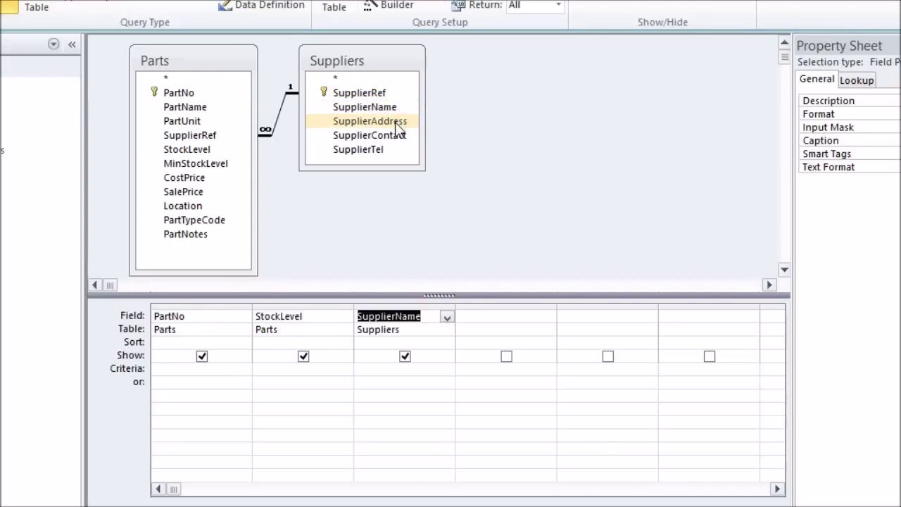
double_click(398, 124)
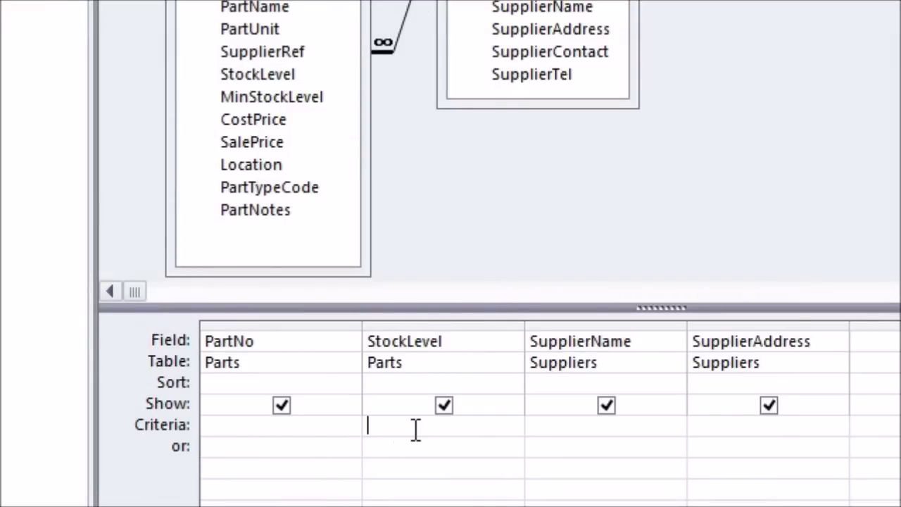
Enter <=[MinStockLevel] as the StockLevel criterion and close the query design
type("<=[MinStockLevel]")
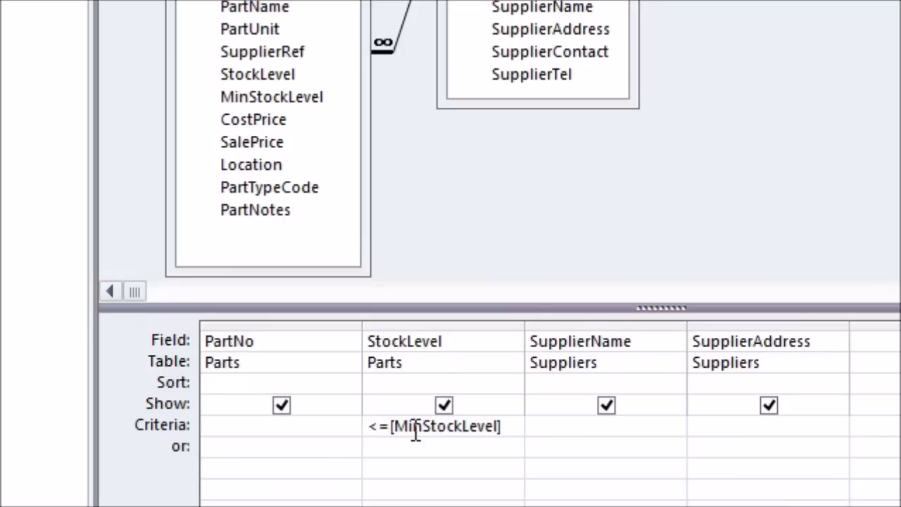
key("Tab")
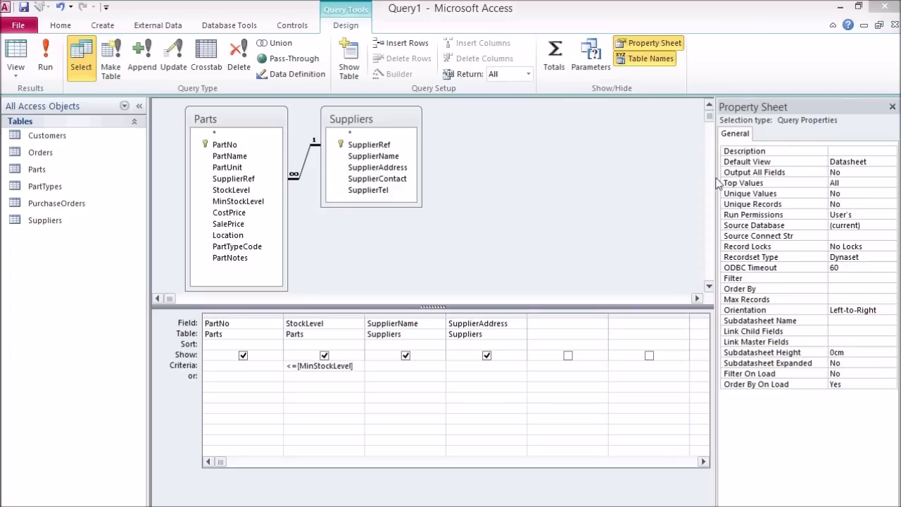
left_click(895, 25)
Save the query design under the name LowStockLevels
left_click_drag(420, 336, 420, 232)
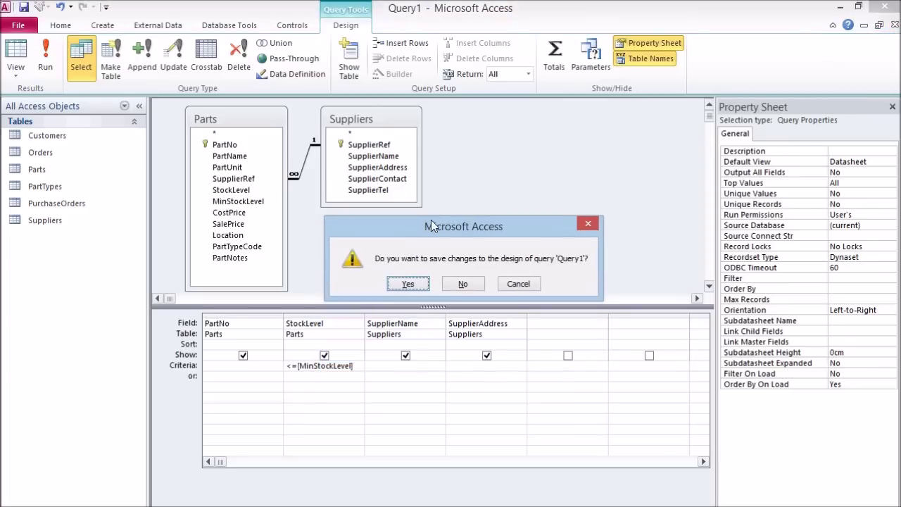
left_click(412, 286)
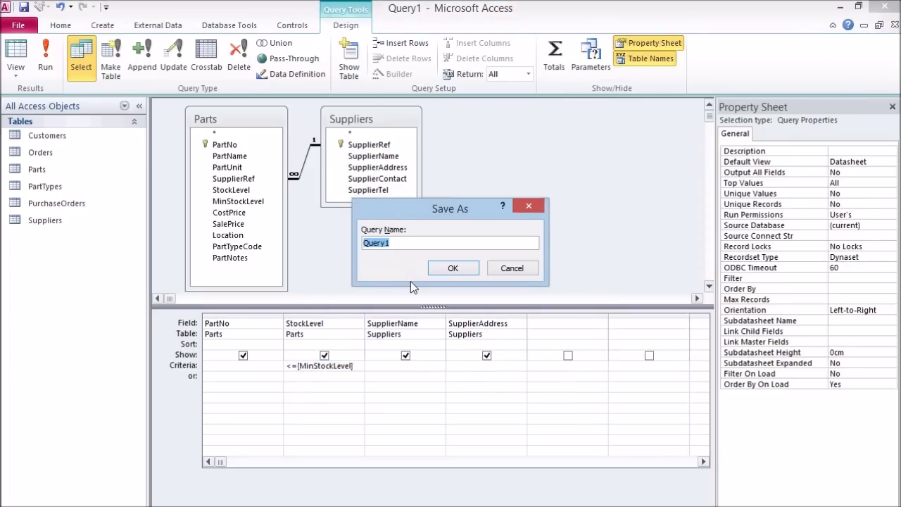
type("LowStockLevels")
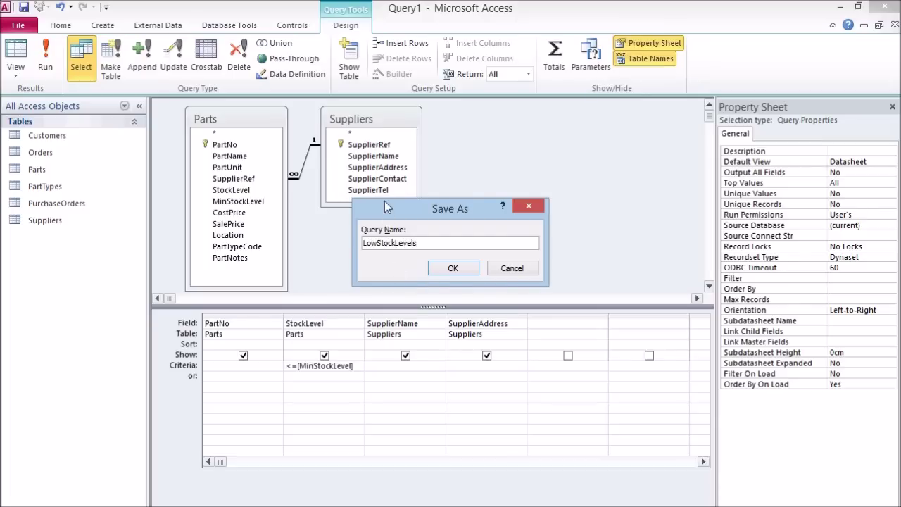
left_click(458, 267)
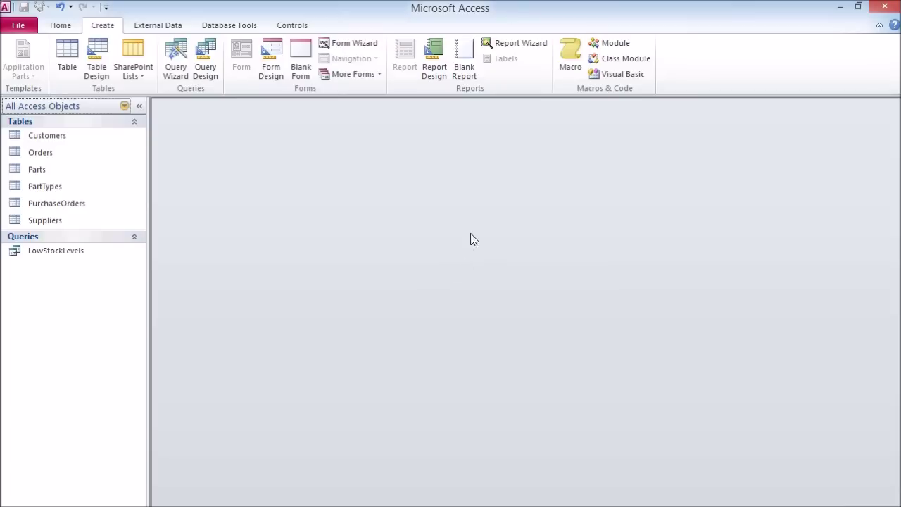
left_click(51, 252)
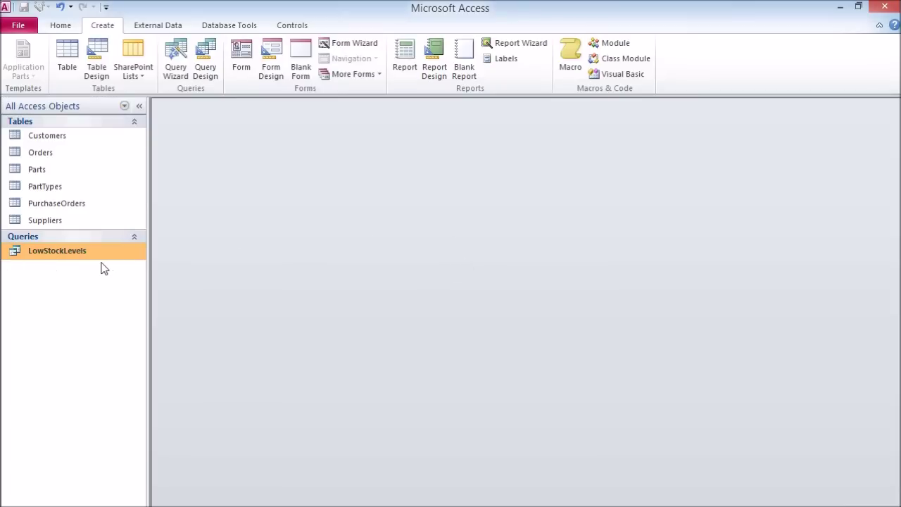
Run LowStockLevels, then move the Suppliers field list further right in Design view
double_click(50, 250)
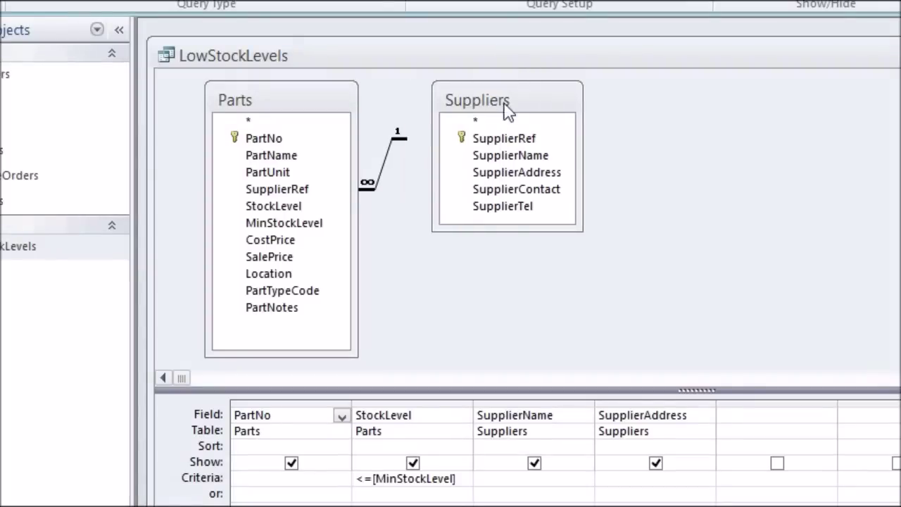
left_click_drag(505, 109, 666, 109)
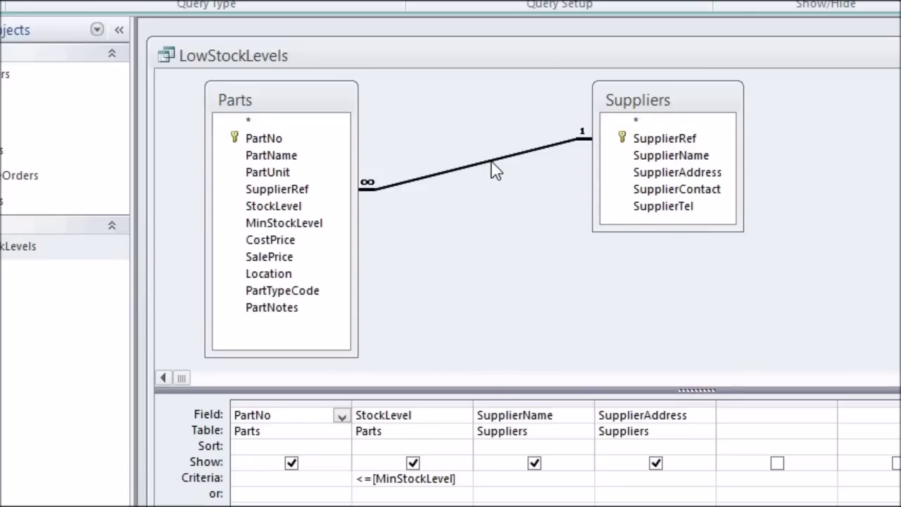
Set the Parts–Suppliers join to include all Parts records (option 3) and view the results
right_click(493, 166)
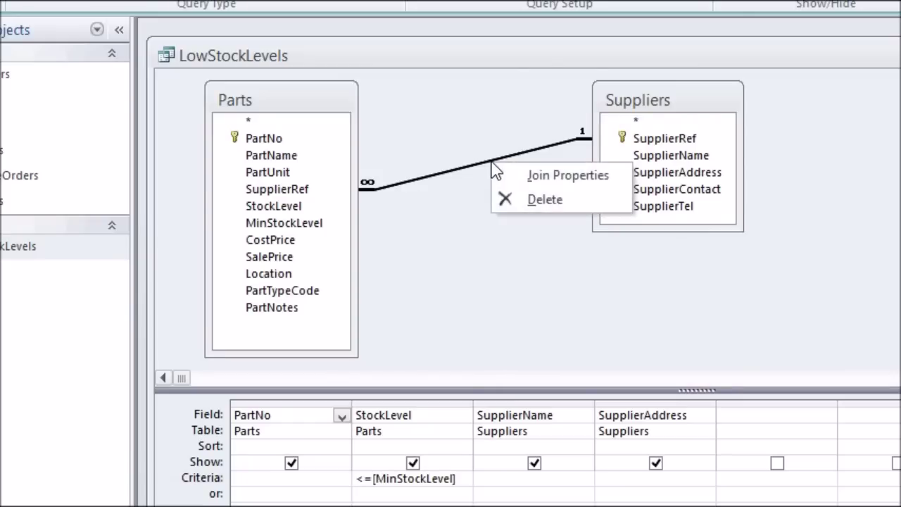
left_click(567, 176)
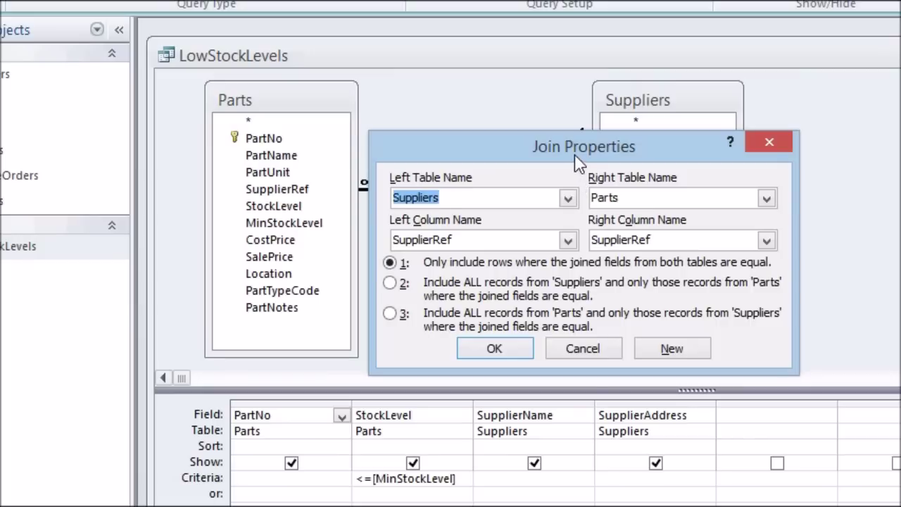
left_click_drag(558, 140, 503, 141)
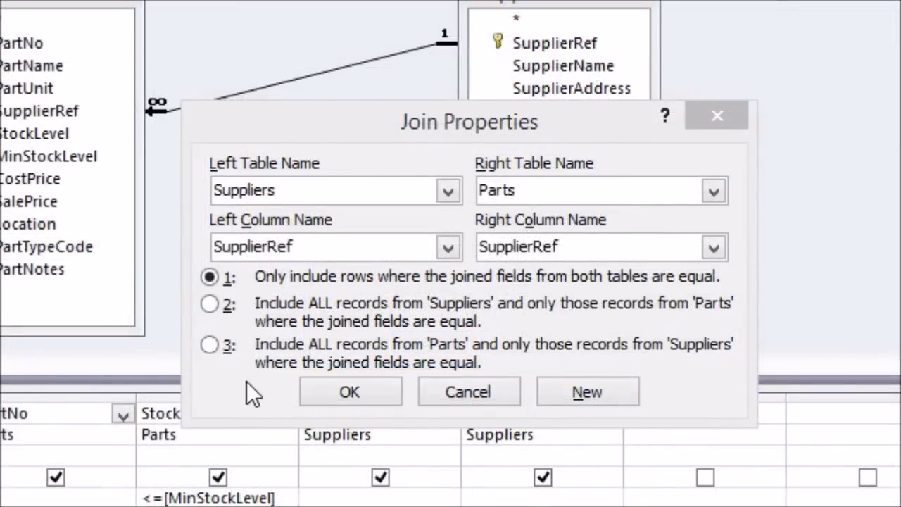
left_click(207, 346)
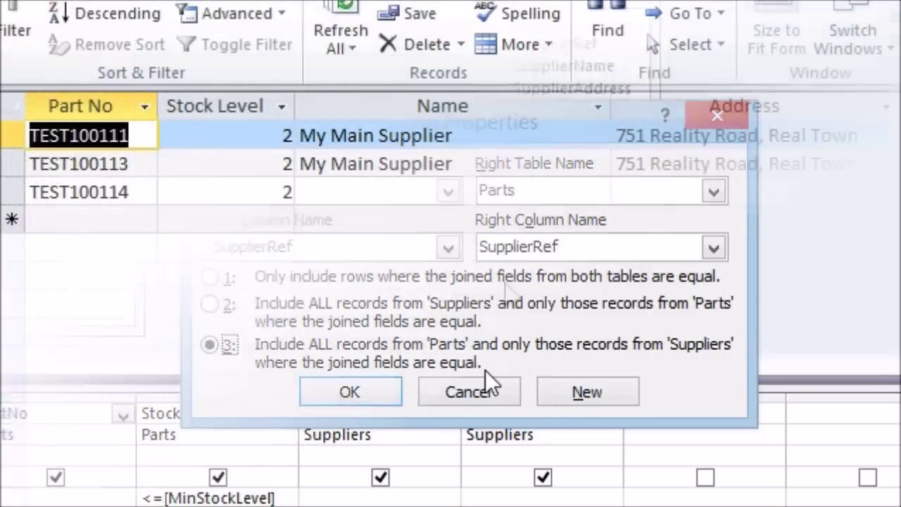
left_click(148, 193)
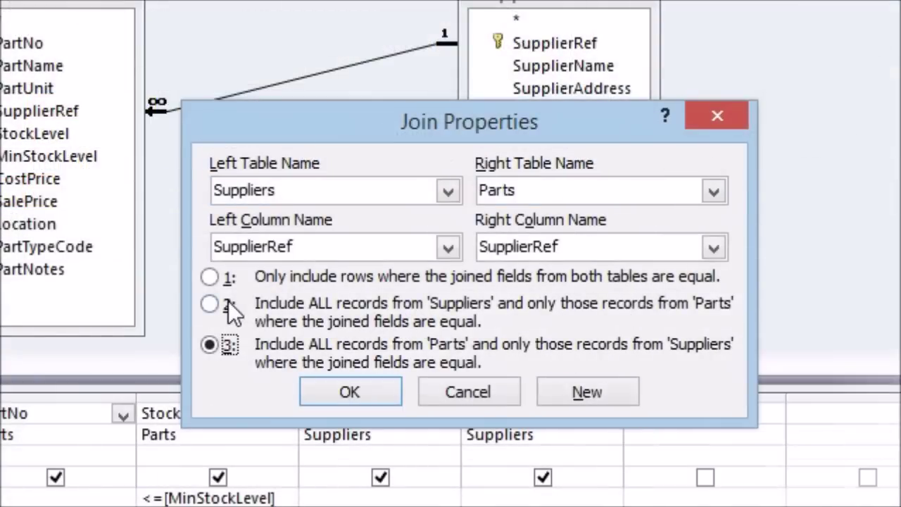
left_click(217, 304)
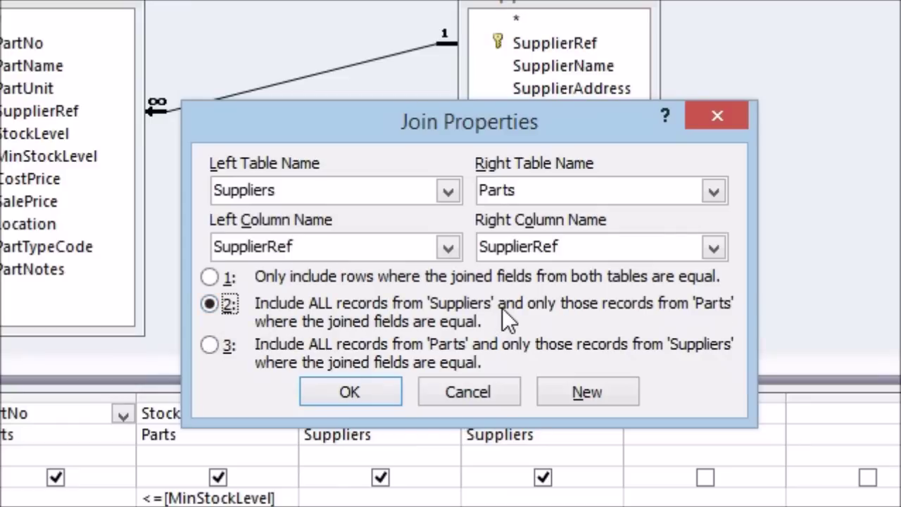
left_click(208, 342)
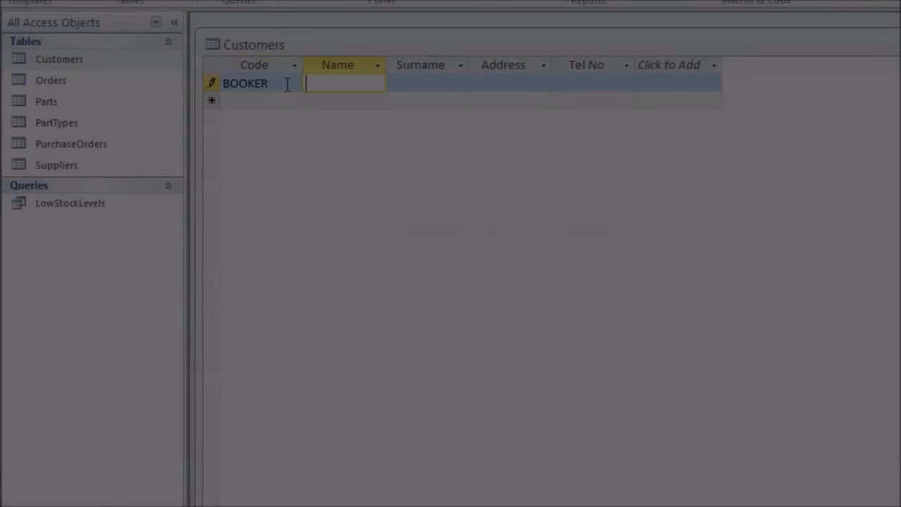
Enter a first customer with name, surname, address and telephone number
type("Booker")
key("Tab")
type("DeWitt")
key("Tab")
type("102 NYC Office")
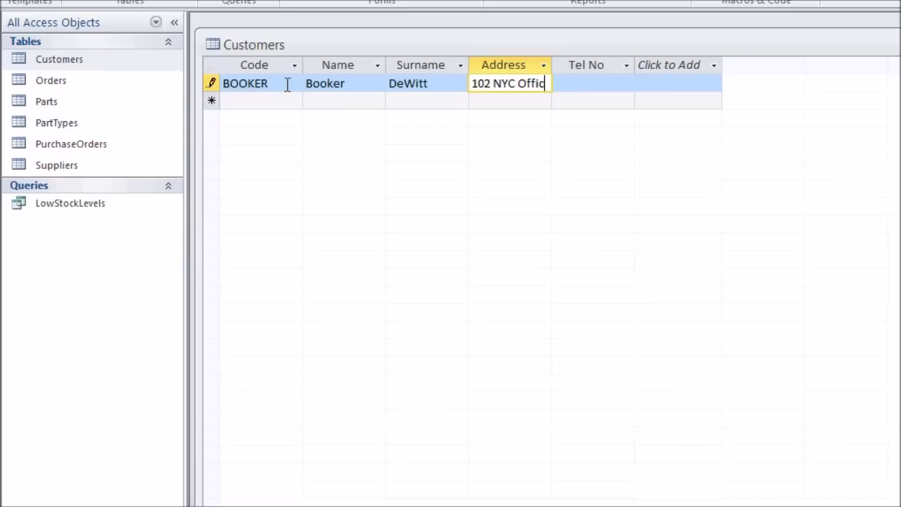
key("Tab")
key("Tab")
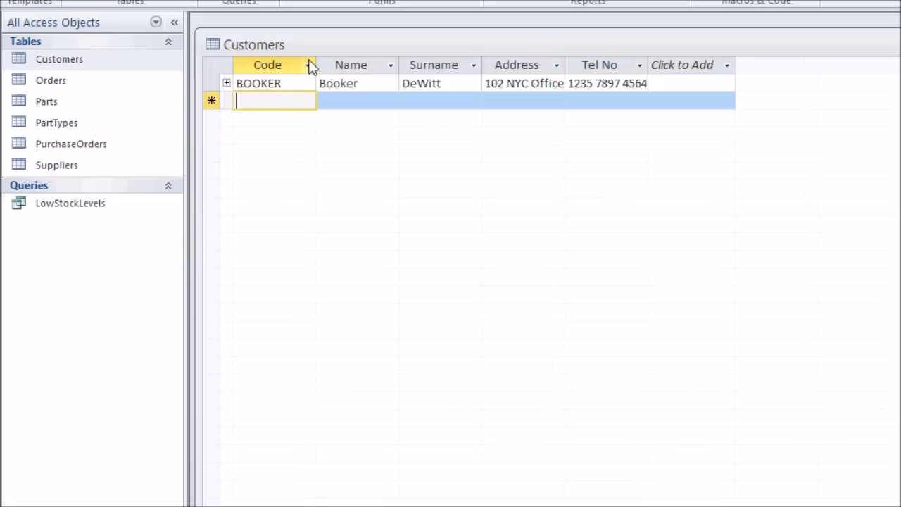
Enter a second customer with code, name, surname, address and telephone number
type("C")
key("Tab")
key("Tab")
key("Tab")
type("NFA")
key("Tab")
key("Tab")
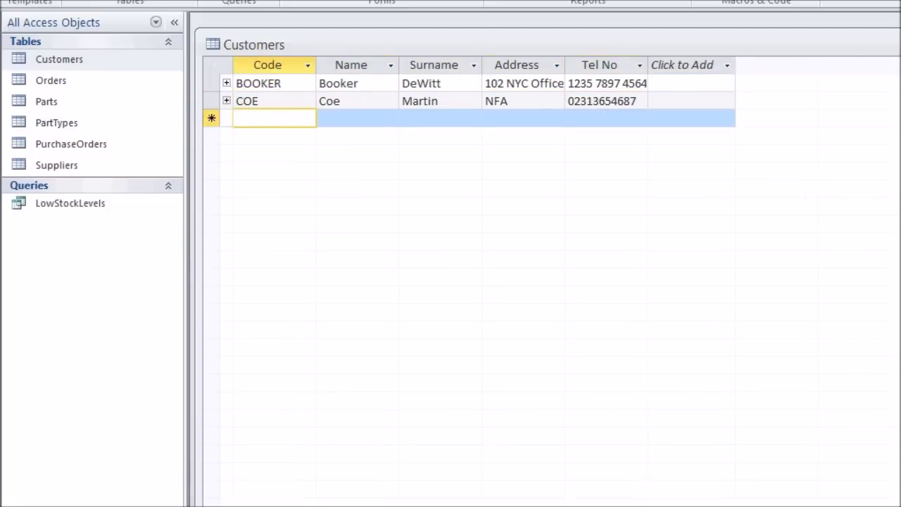
Add an order record in the Orders table with quantity 2
double_click(105, 85)
left_click(373, 103)
left_click(338, 121)
left_click(465, 104)
left_click(401, 243)
left_click(500, 154)
left_click(589, 103)
type("2")
key("Down")
key("ctrl+w")
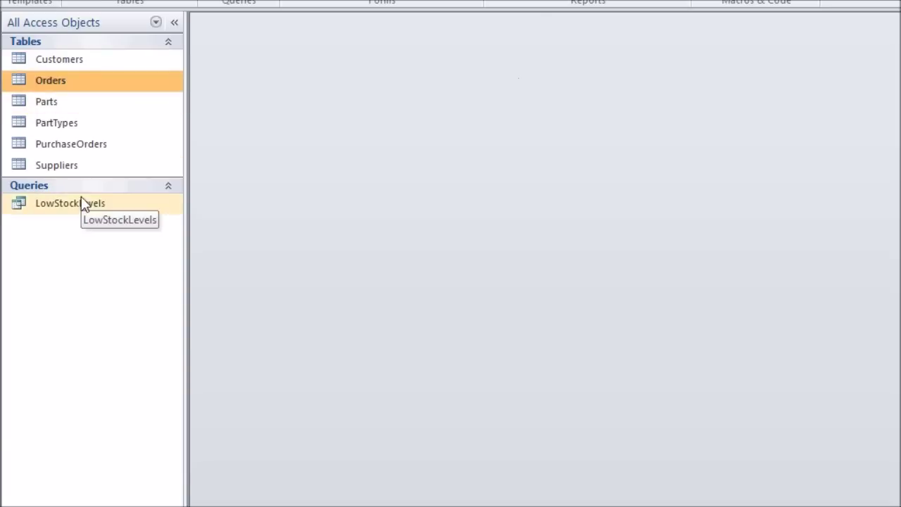
Check LowStockLevels results, then add a dated purchase order for 25 of part TEST100113
double_click(64, 202)
key("ctrl+w")
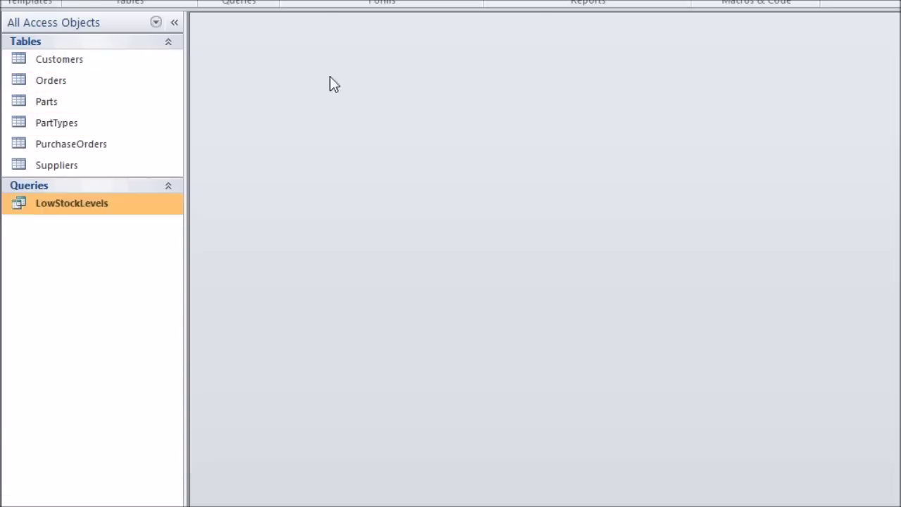
double_click(71, 144)
left_click(352, 104)
left_click(388, 105)
left_click(317, 244)
left_click(453, 106)
left_click(458, 103)
left_click(430, 135)
left_click(513, 105)
type("25")
key("Tab")
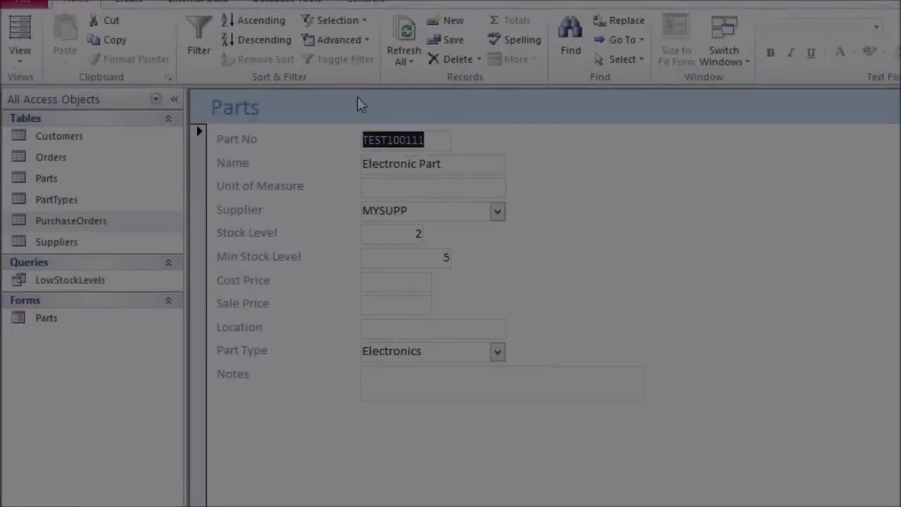
Type 'I can edit my parts via a customisable user interface' into TEST100111's Notes
left_click(405, 386)
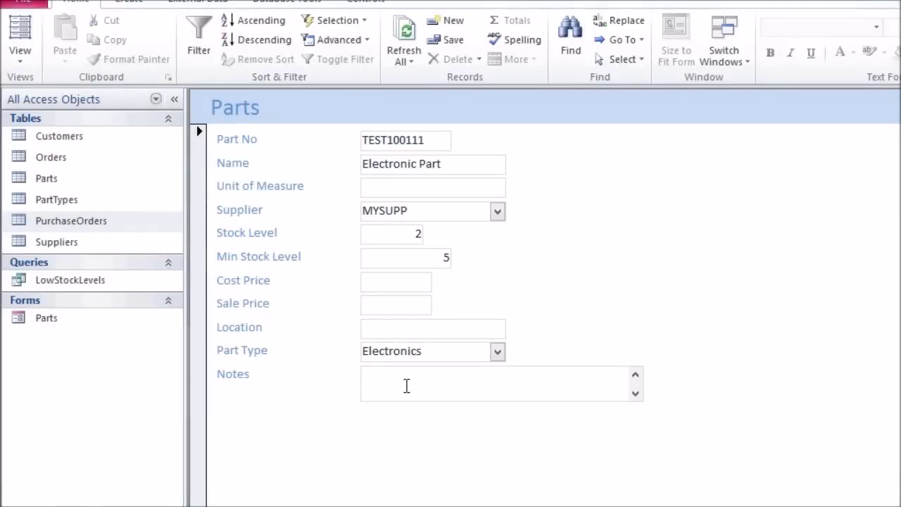
type("I can edit my parts via a customisable user inter")
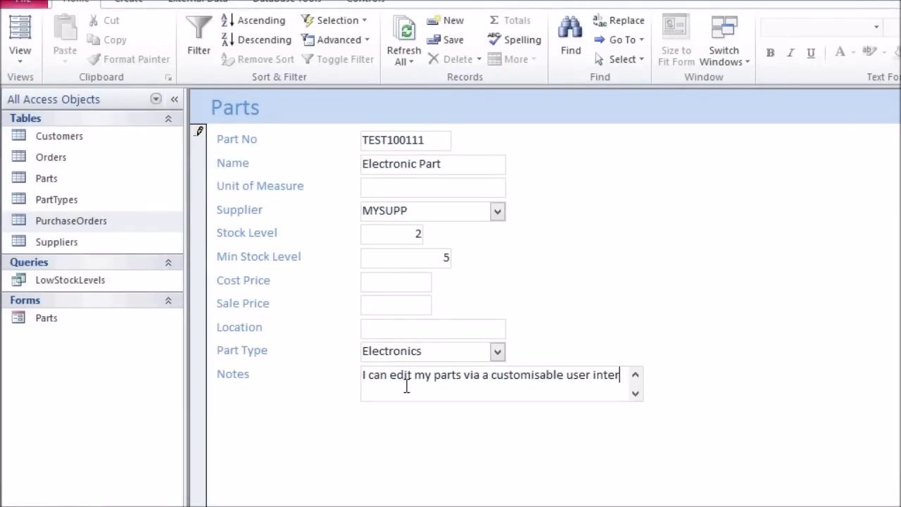
type("face on a Form.")
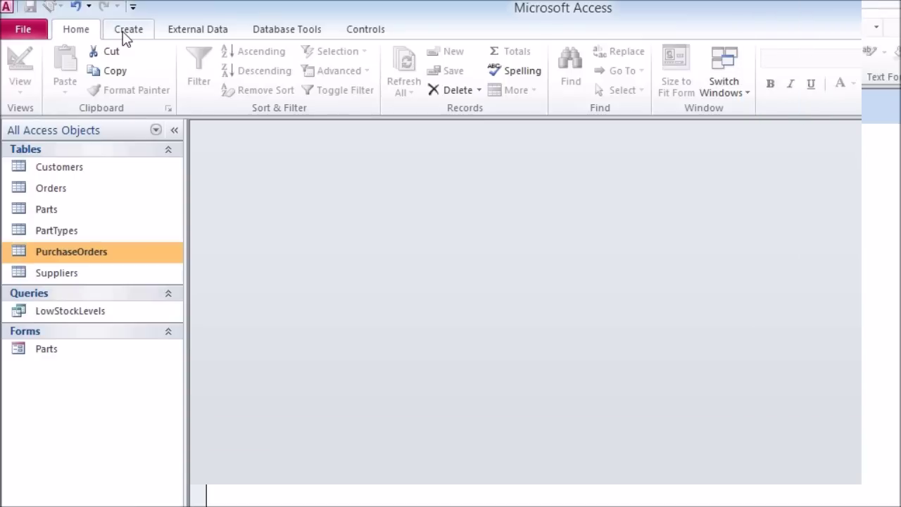
Build an Orders form with the Form Wizard using all Orders table fields
left_click(126, 30)
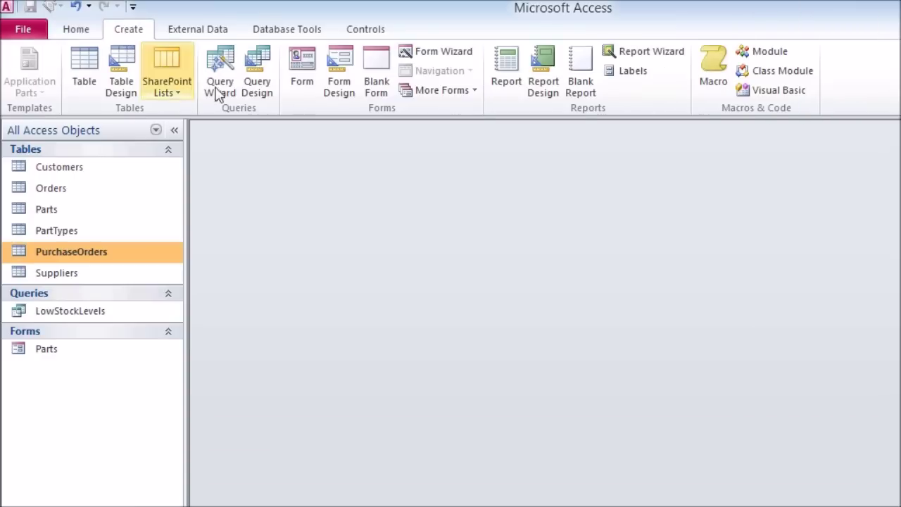
left_click(444, 52)
left_click_drag(545, 186, 433, 150)
left_click(469, 262)
left_click(331, 289)
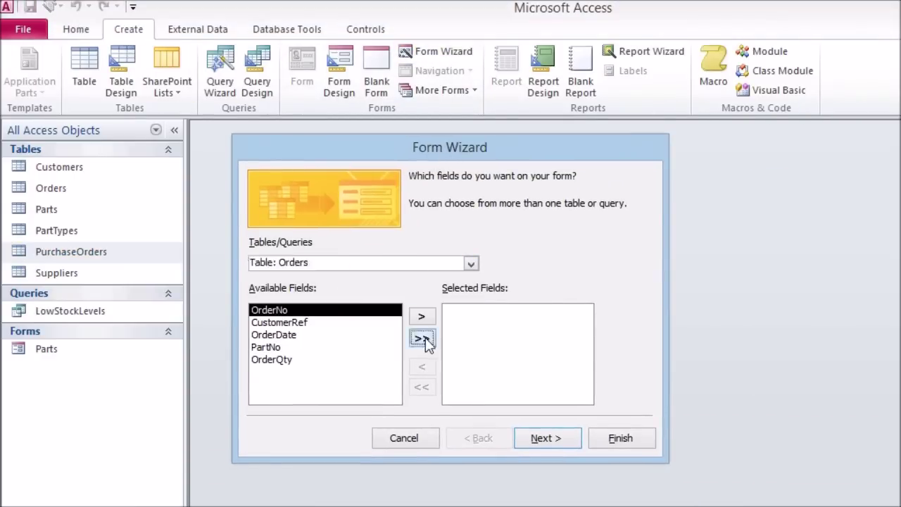
left_click(422, 339)
left_click(545, 437)
left_click(546, 438)
left_click(619, 438)
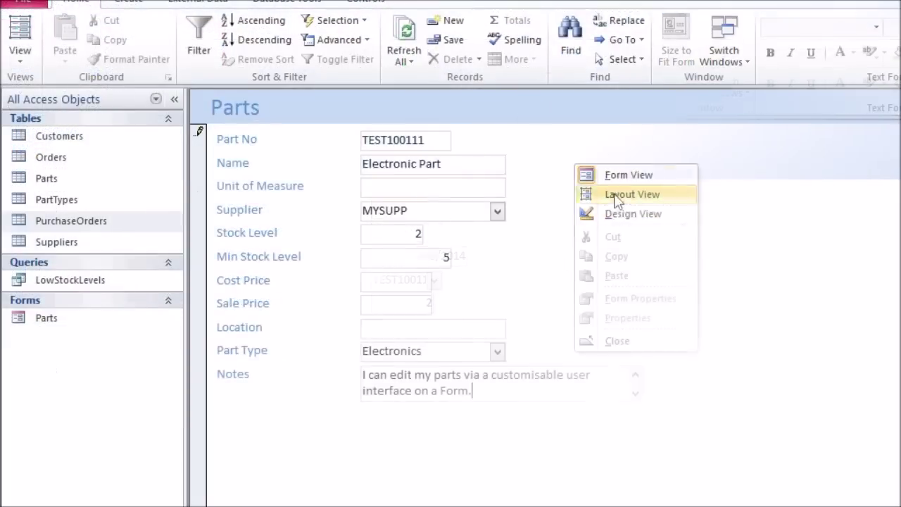
In Parts Design view, size labels to fit, left-align the text boxes and narrow the form
left_click(618, 213)
left_click(430, 286)
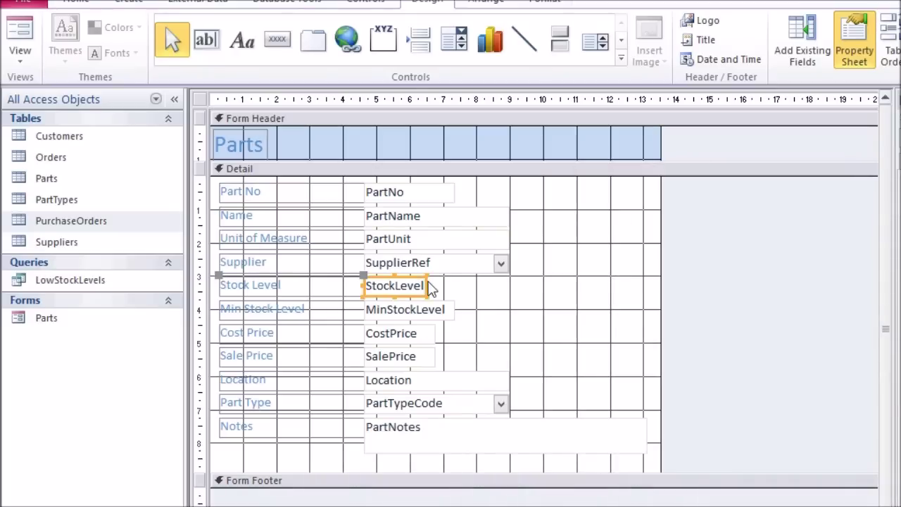
left_click_drag(309, 454, 301, 191)
double_click(310, 192)
left_click(542, 255)
left_click_drag(361, 184, 316, 181)
left_click(338, 99)
left_click(485, 2)
left_click(875, 50)
left_click(873, 100)
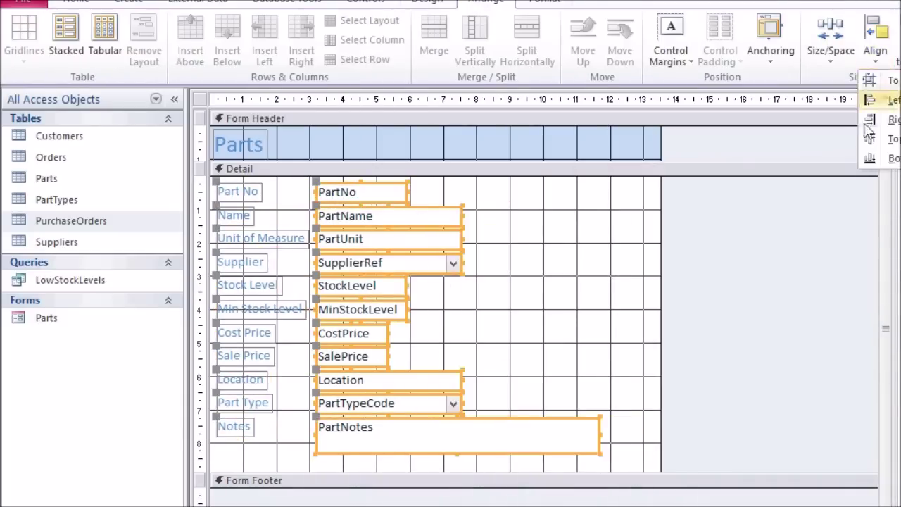
left_click(657, 277)
left_click_drag(659, 278, 604, 277)
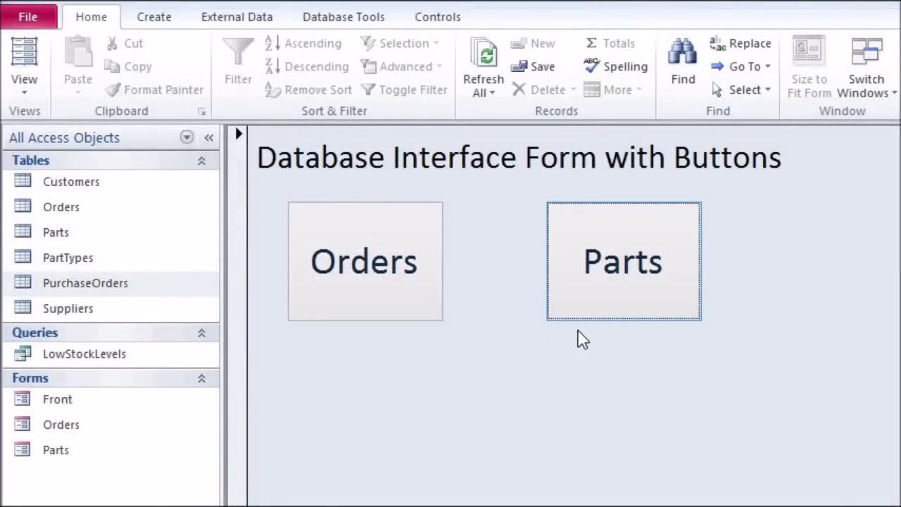
Test the Front form's Orders and Parts buttons, then select Front in the navigation pane
left_click(368, 256)
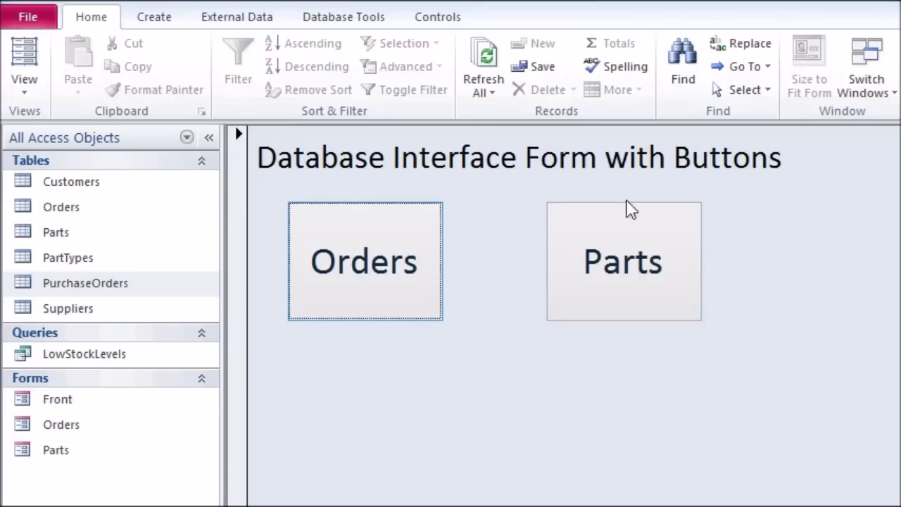
left_click(593, 236)
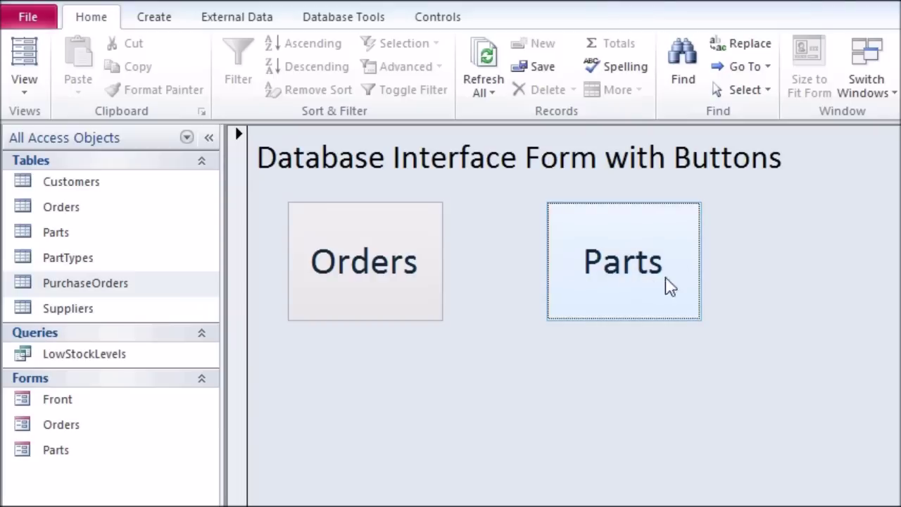
left_click(65, 406)
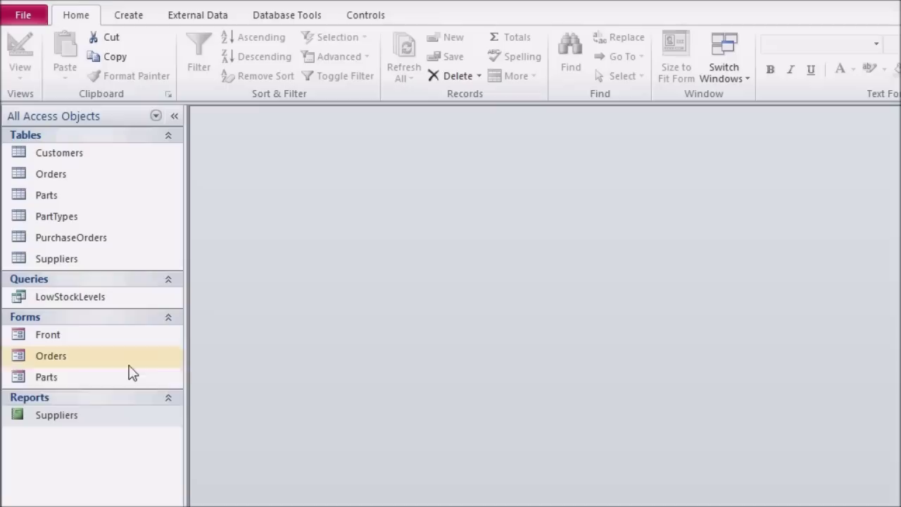
Open the Suppliers report in Print Preview and bring up its print settings
double_click(56, 416)
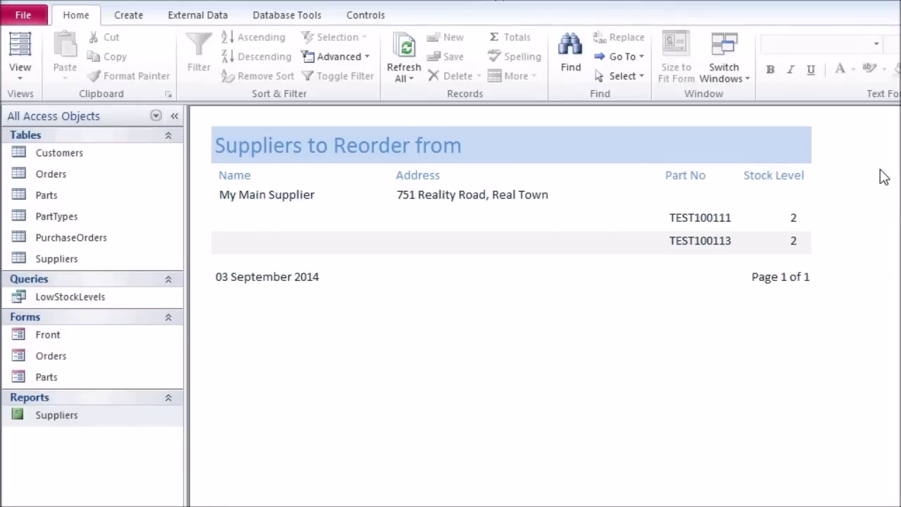
left_click(4, 9)
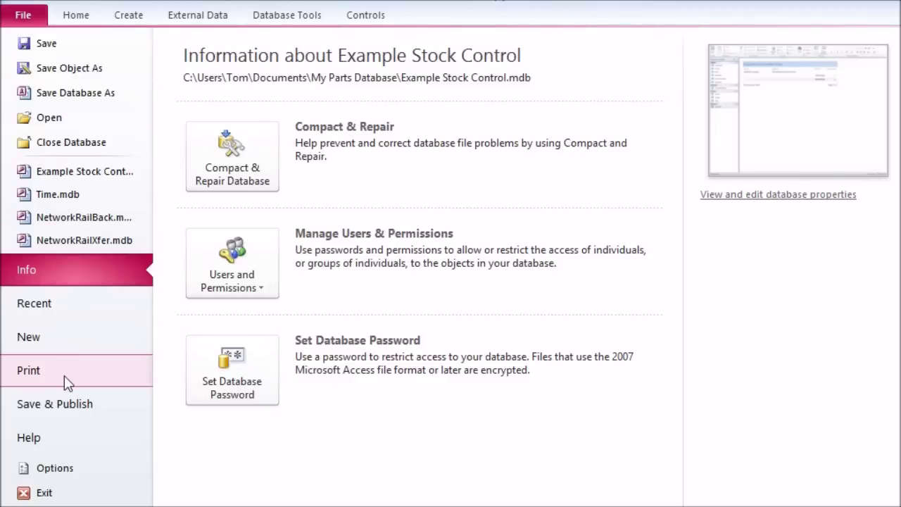
left_click(64, 376)
left_click(292, 235)
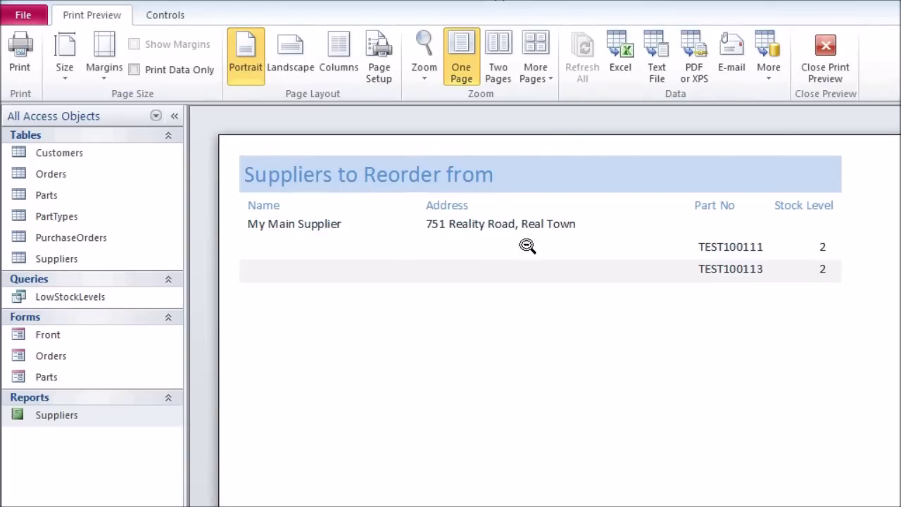
left_click(20, 56)
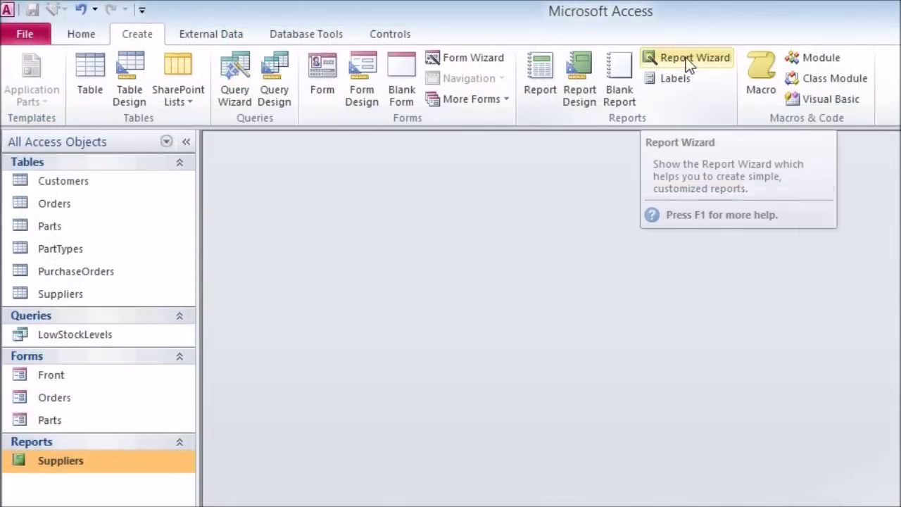
Start a Report Wizard report with all four LowStockLevels fields, sorted by PartNo
left_click(689, 62)
left_click(476, 328)
left_click(607, 430)
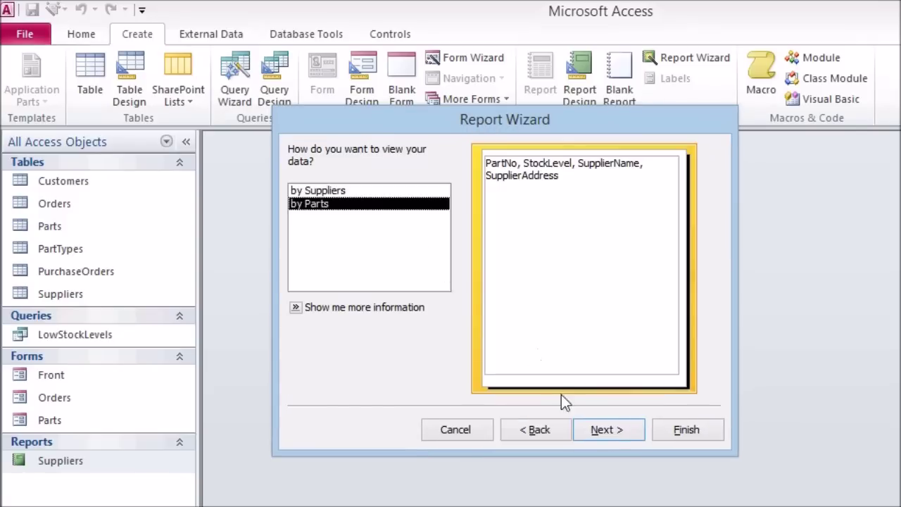
left_click(607, 430)
key("Down")
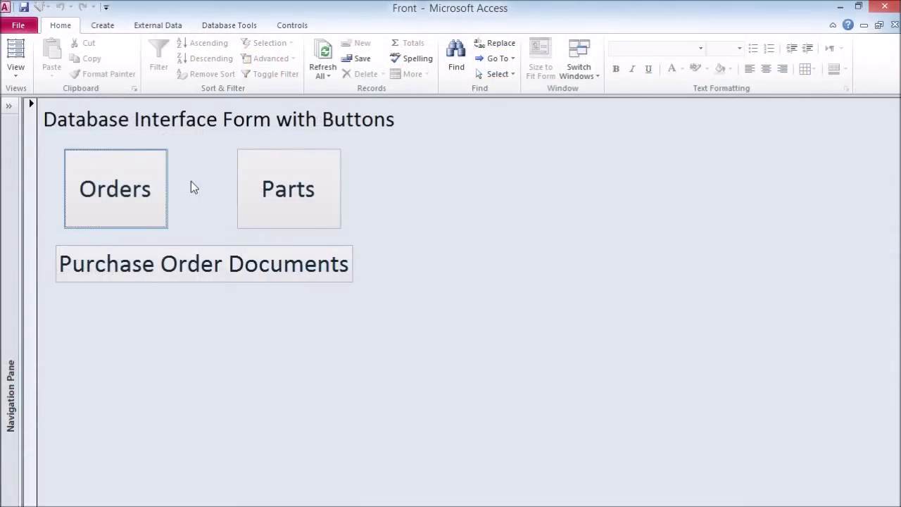
View the zoomed Sample Purchase Order report from Purchase Order Documents and open its Print dialog
left_click(185, 269)
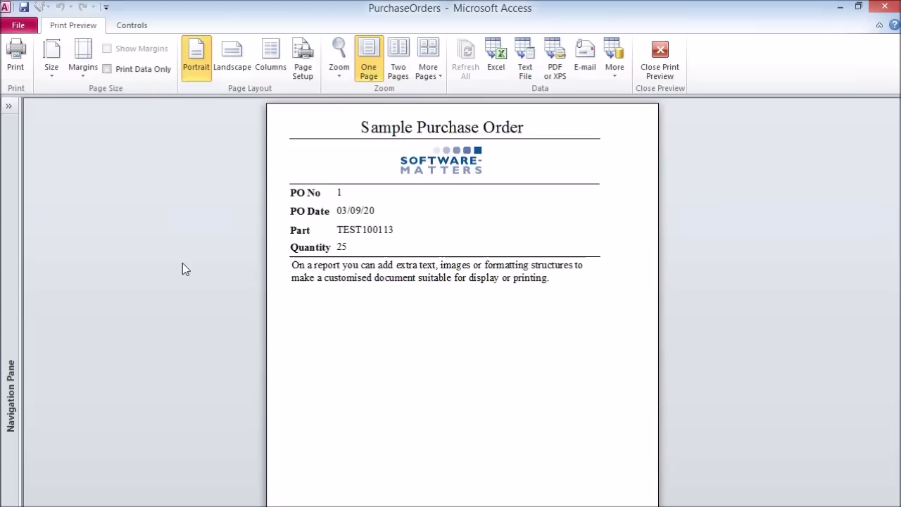
left_click(470, 230)
scroll(530, 176, "up", 3)
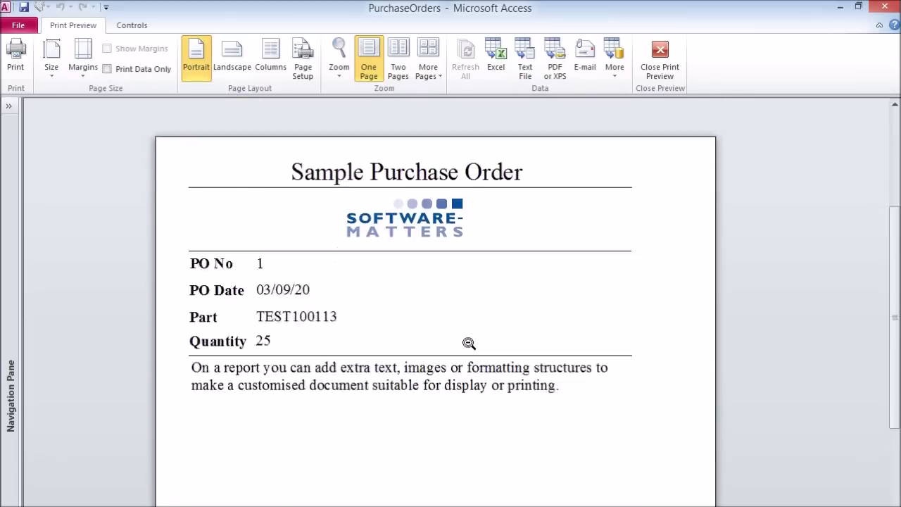
scroll(515, 310, "down", 1)
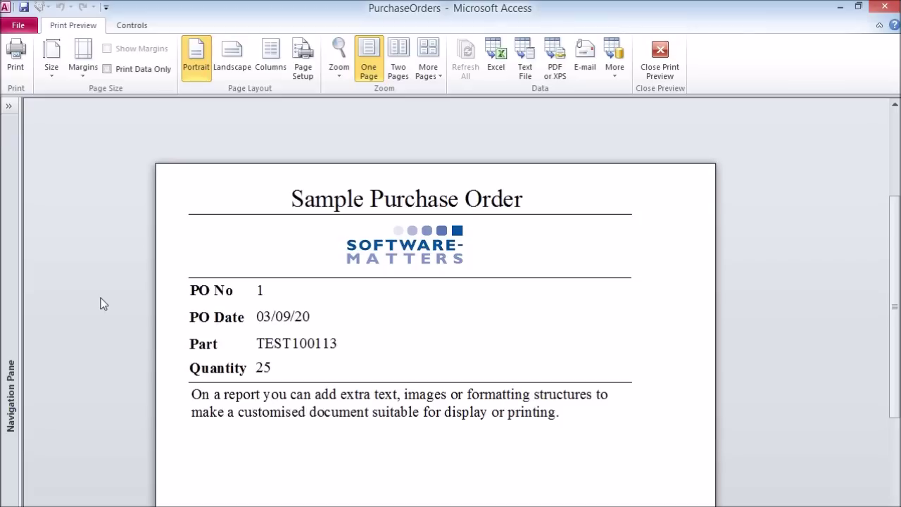
left_click(15, 55)
left_click_drag(482, 167, 597, 117)
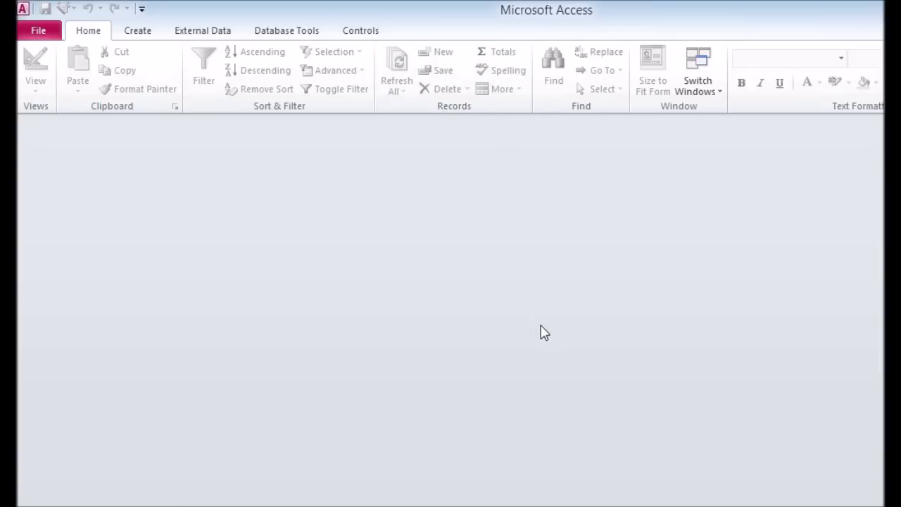
Open Example Stock Control.mdb from the My Parts Database folder using Open Exclusive
left_click(40, 31)
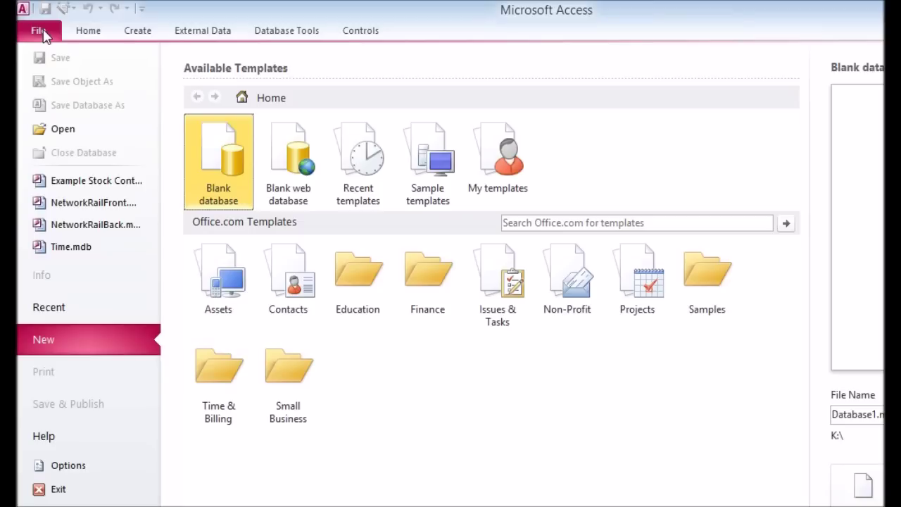
left_click(62, 131)
left_click_drag(210, 7, 258, 4)
left_click(471, 121)
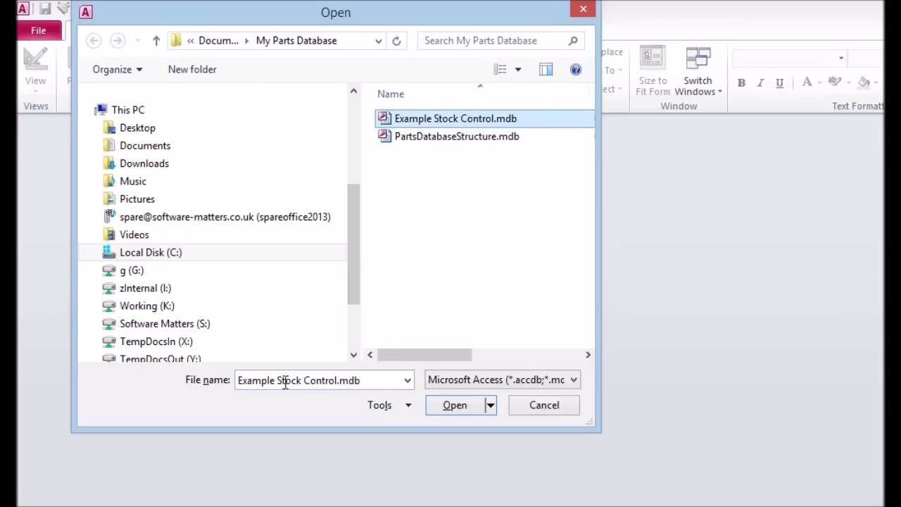
left_click(492, 405)
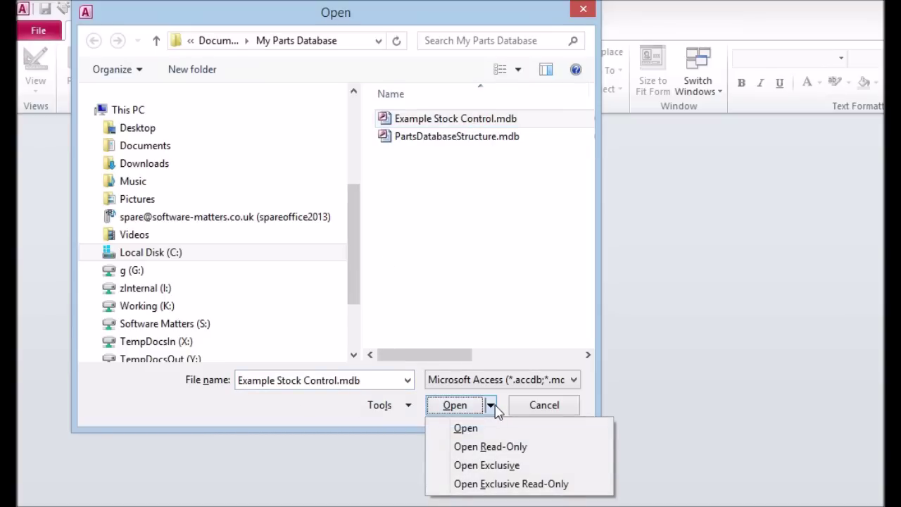
left_click(541, 472)
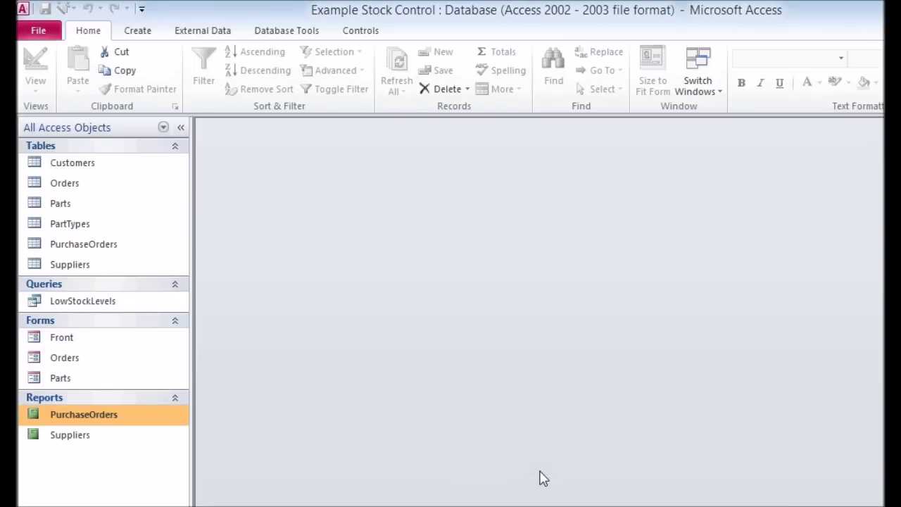
Set a database password from File > Info, entering and verifying the password
left_click(42, 31)
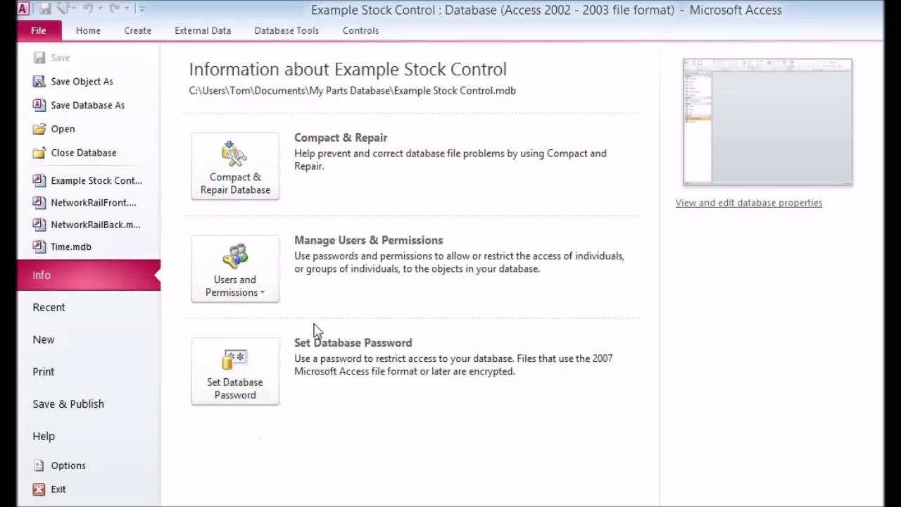
left_click(238, 369)
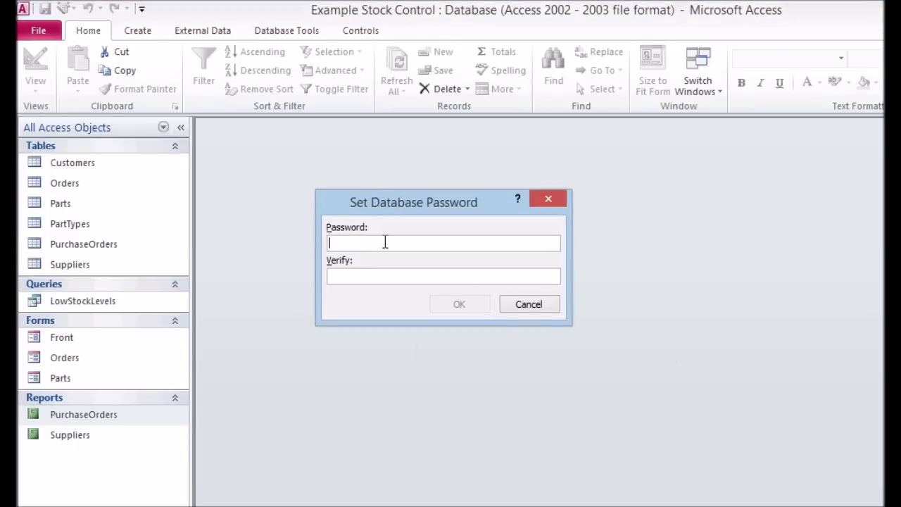
type("********")
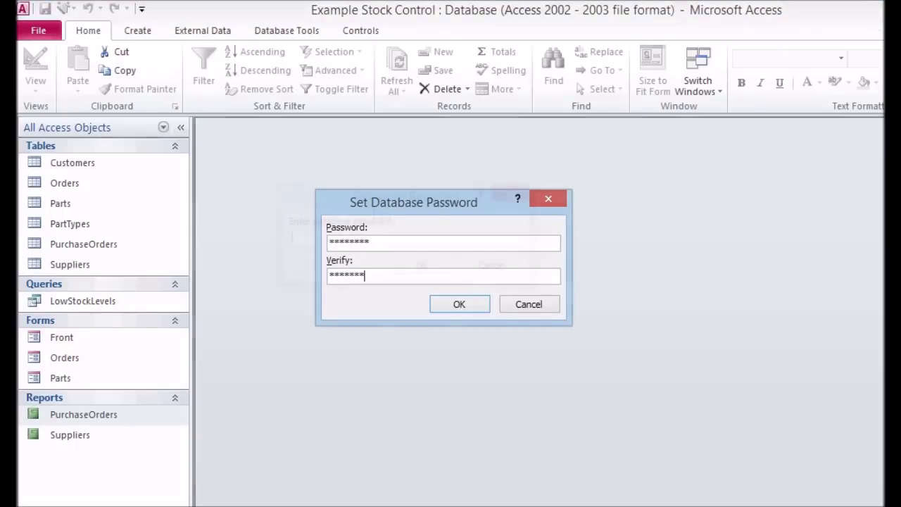
type("**")
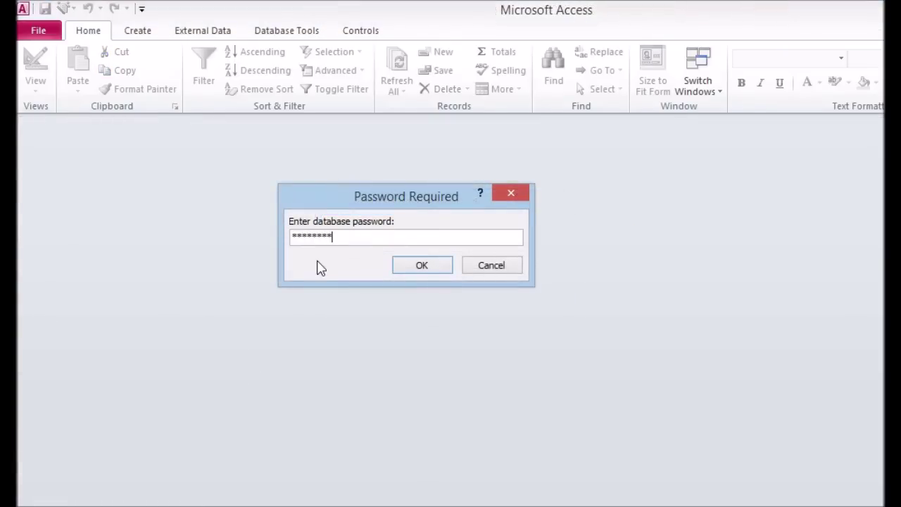
key("Return")
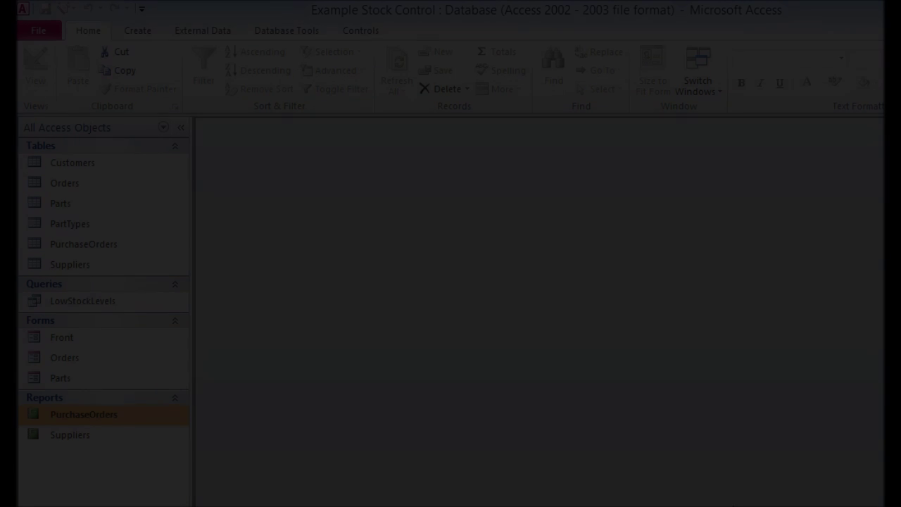